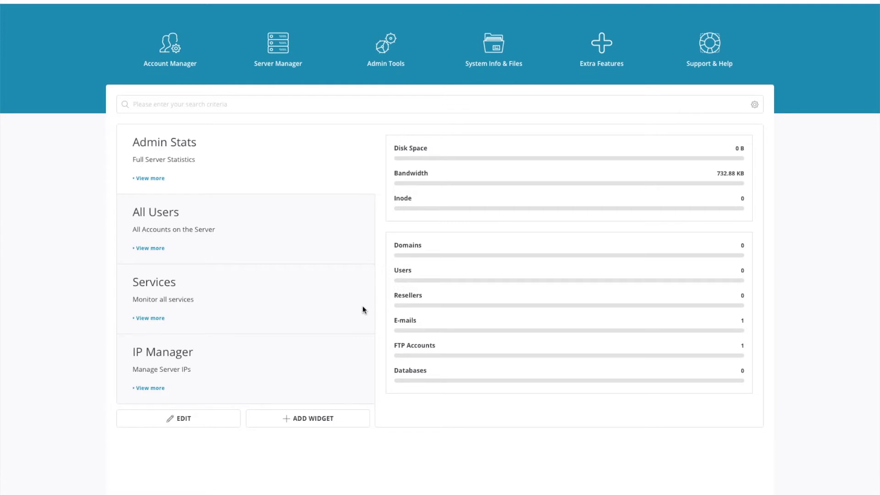
Step: Open Administrator Settings from the Server Manager menu
mouse_move(282, 50)
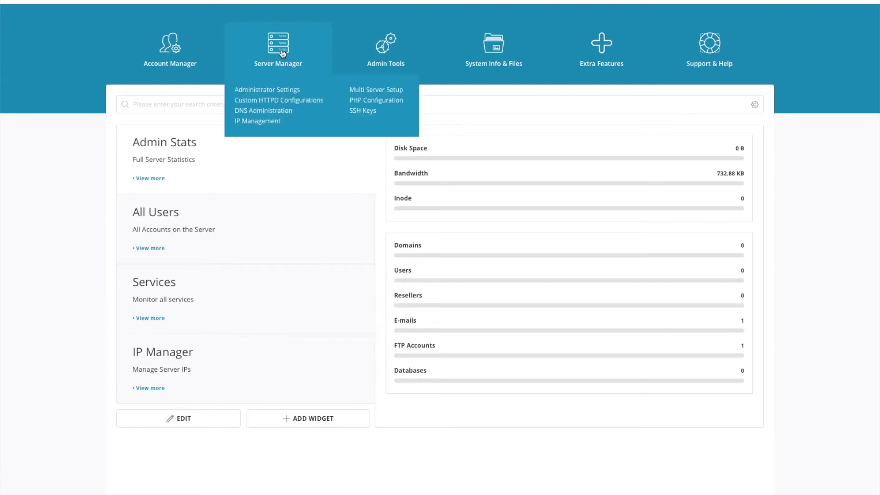
left_click(273, 90)
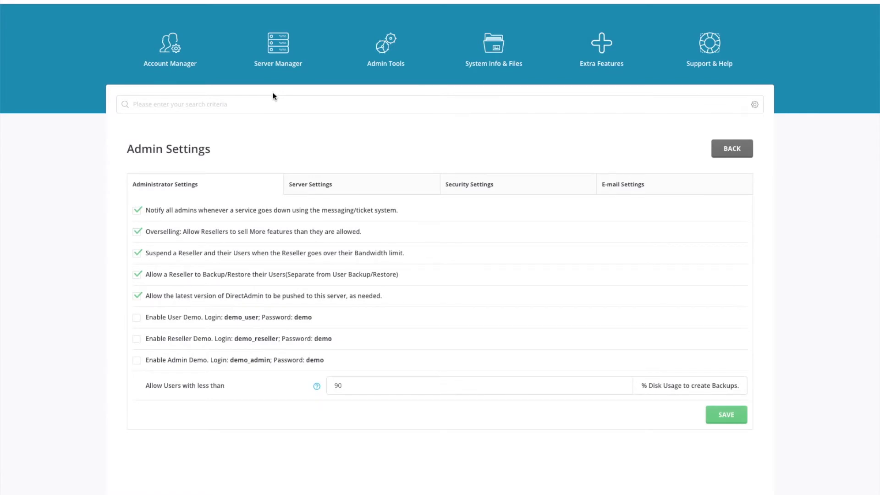
Step: Check the hostname, NS1 and NS2 values on the Server Settings tab
left_click(323, 186)
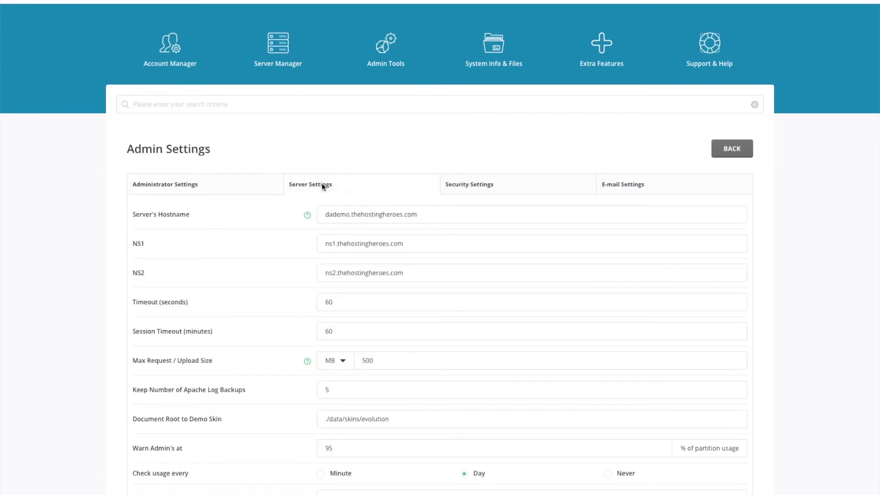
triple_click(375, 218)
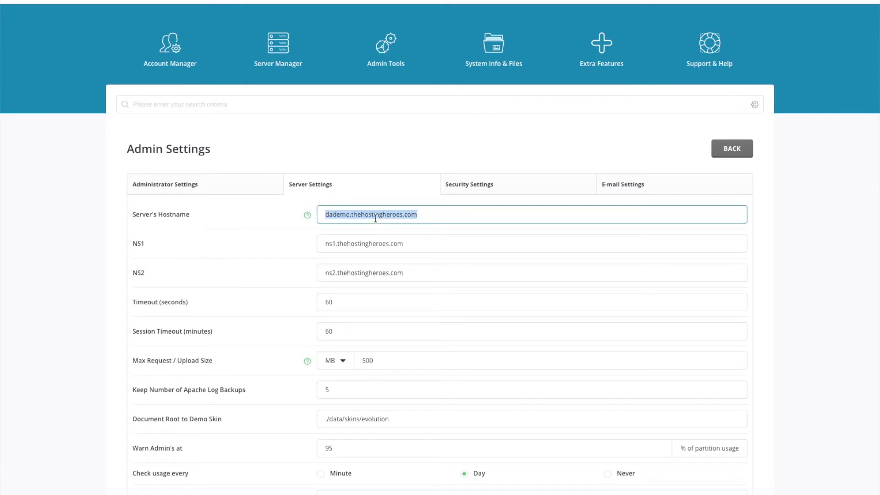
left_click(420, 242)
left_click(425, 269)
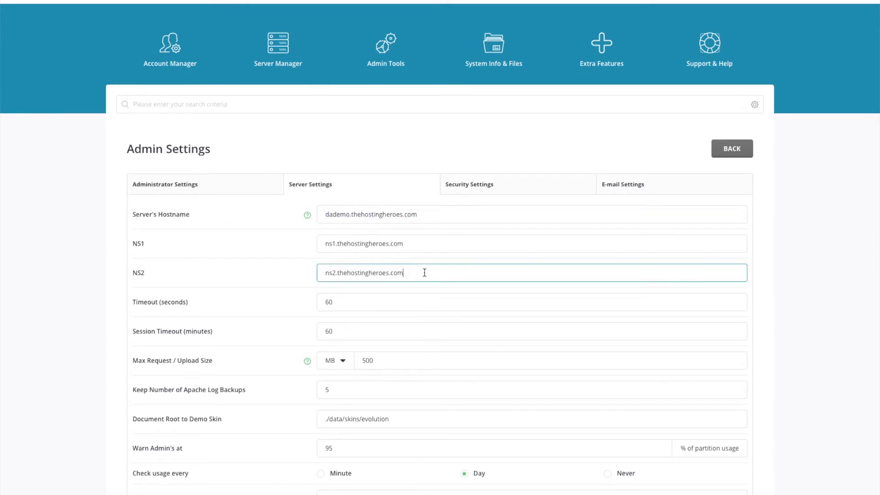
left_click(431, 242)
scroll(473, 283, "down", 1)
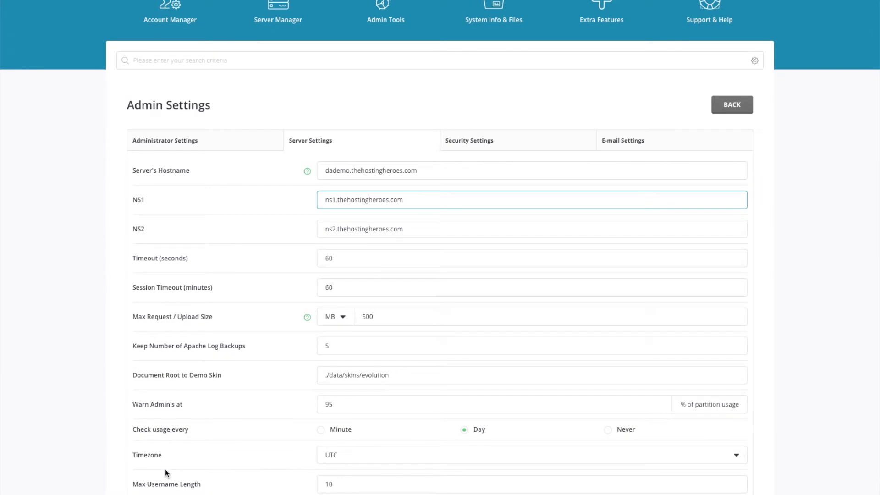
Step: Search the timezone list for 'london' and select Europe/London
left_click(354, 455)
scroll(382, 421, "down", 8)
scroll(382, 420, "down", 10)
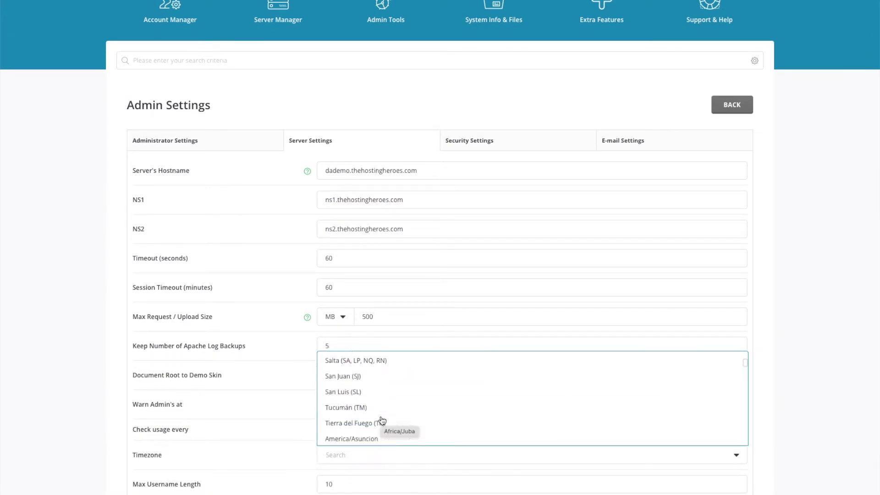
type("london")
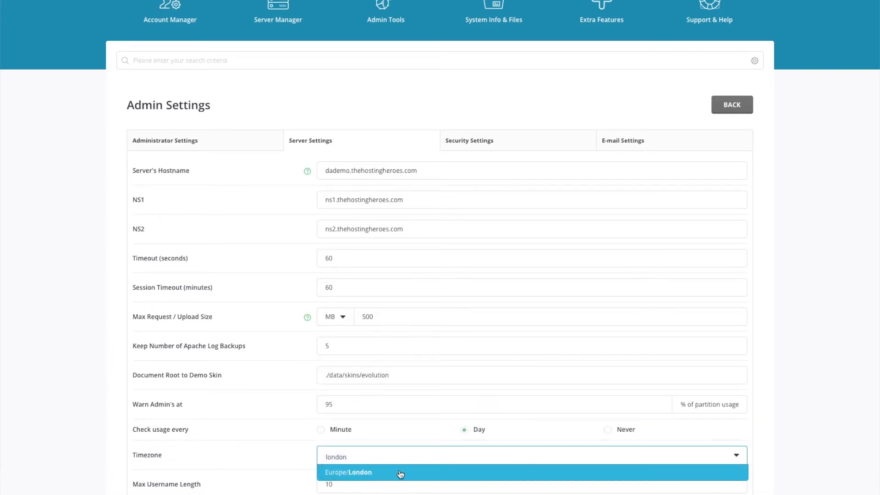
left_click(400, 472)
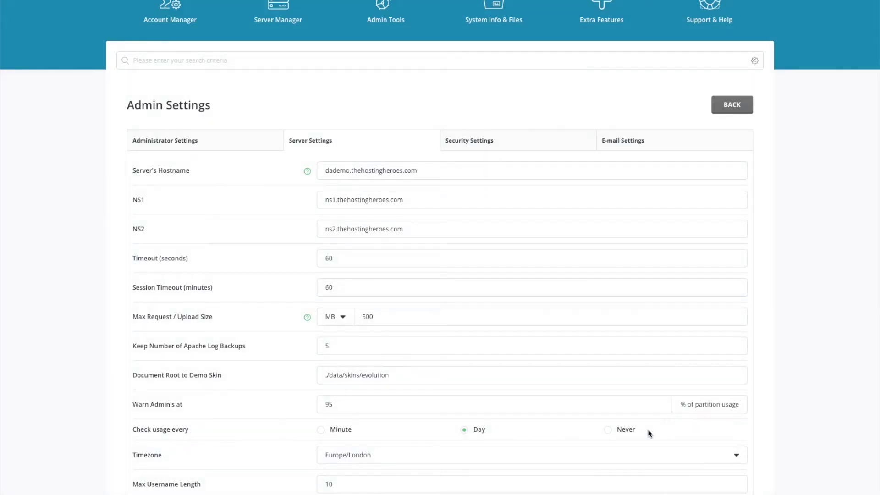
Step: Review the Security Settings, then show the E-mail Settings with 1000/200 daily limits
left_click(490, 143)
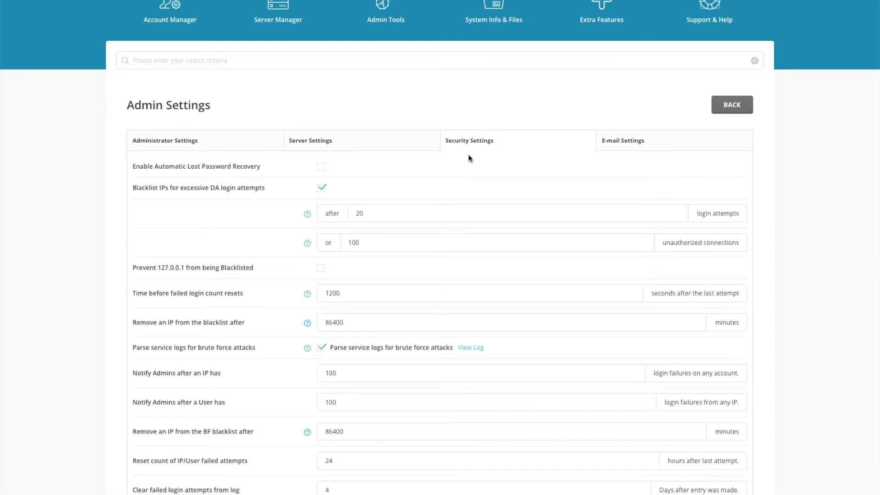
scroll(457, 241, "down", 1)
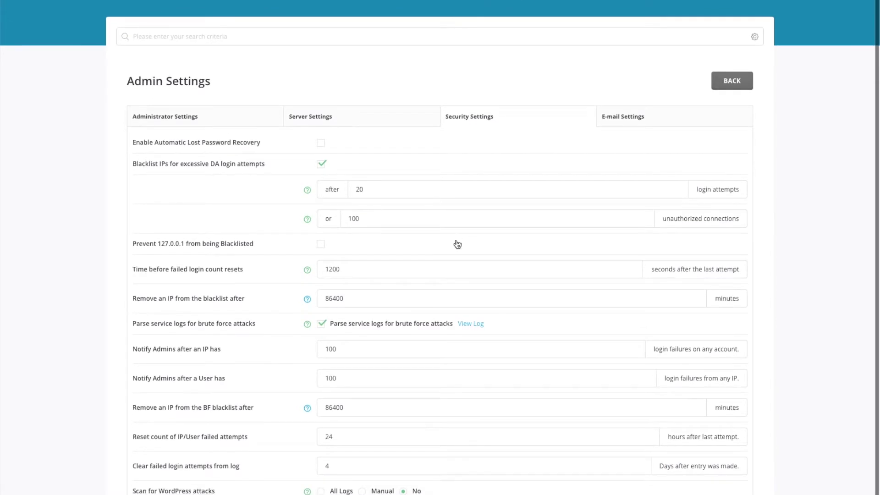
scroll(457, 244, "down", 1)
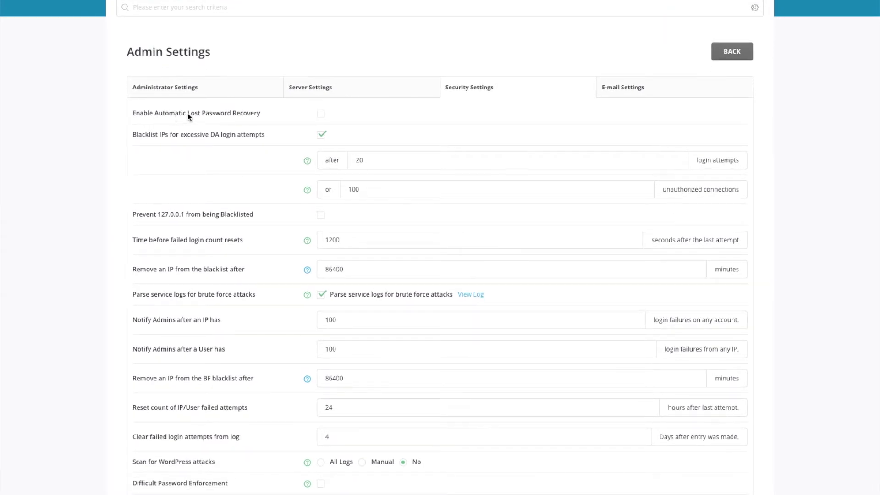
scroll(424, 255, "down", 1)
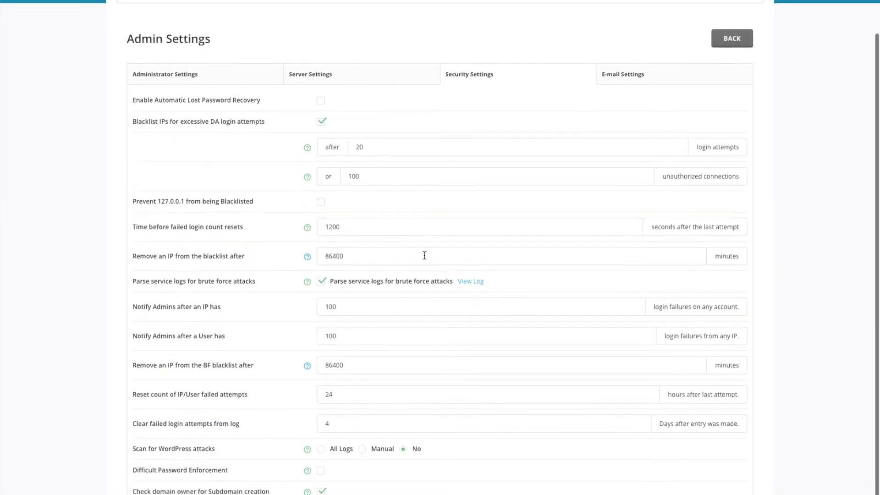
scroll(446, 221, "up", 3)
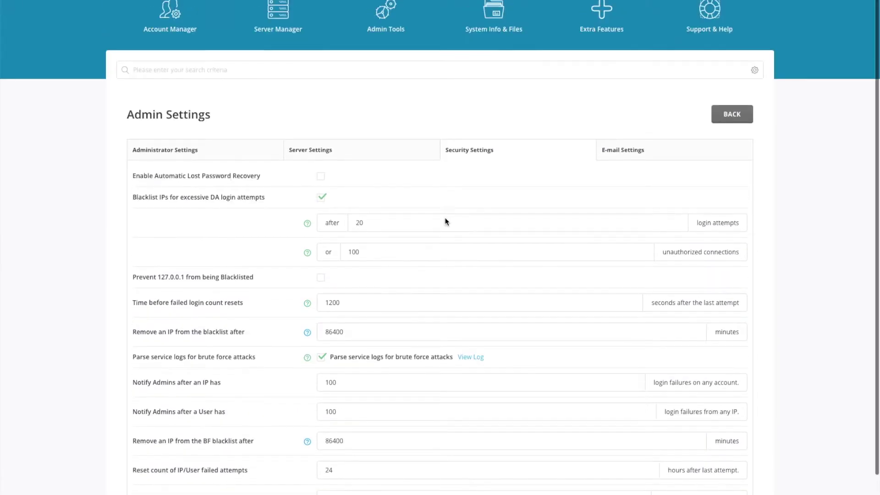
left_click(626, 172)
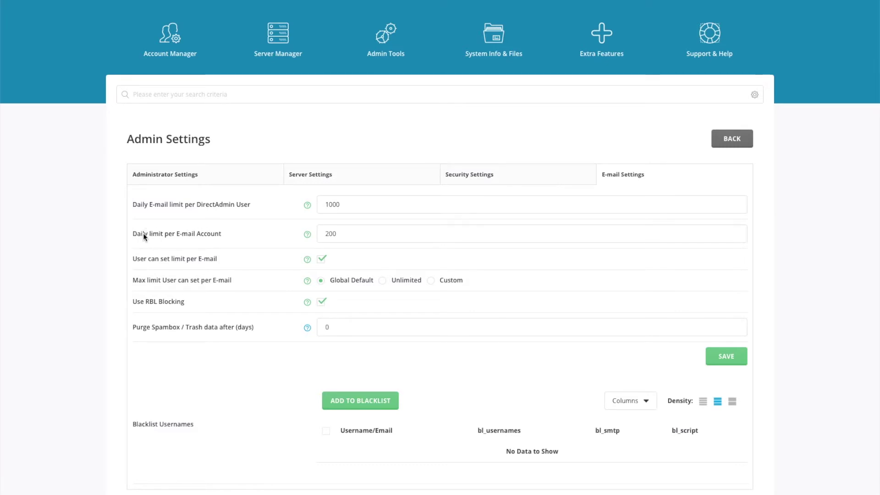
Step: Go to CustomBuild 2.0 from the Extra Features menu
left_click(349, 234)
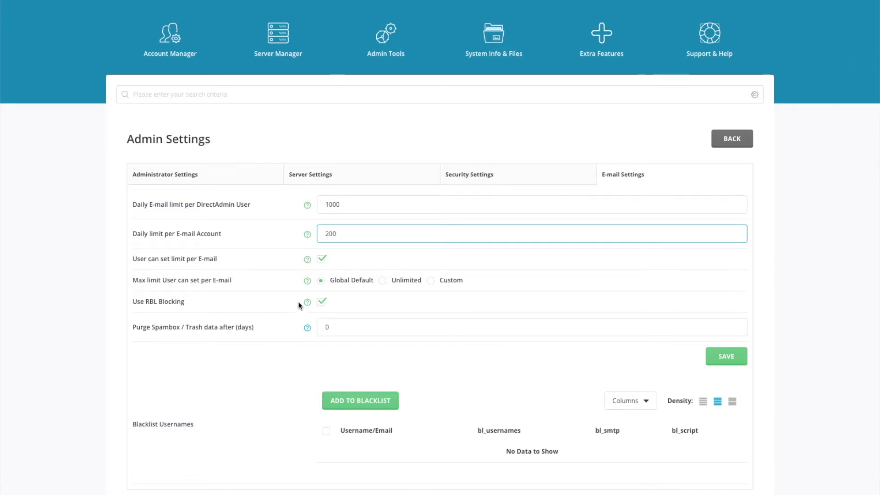
mouse_move(603, 67)
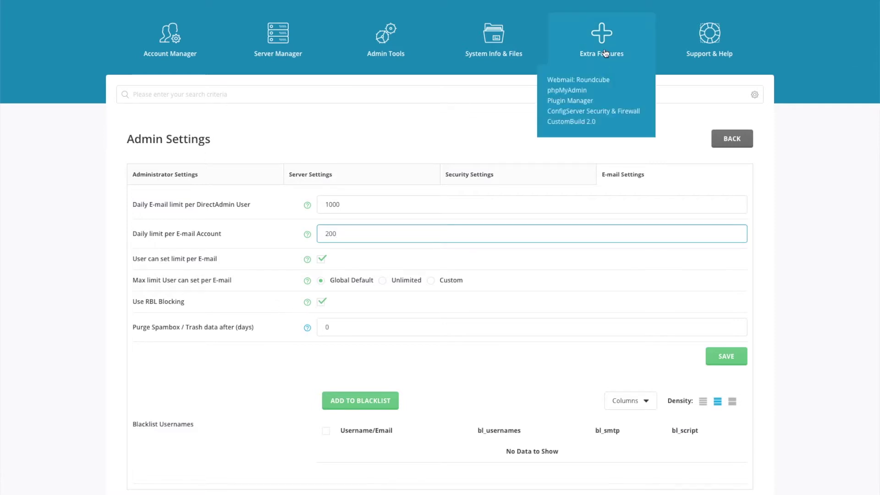
left_click(579, 122)
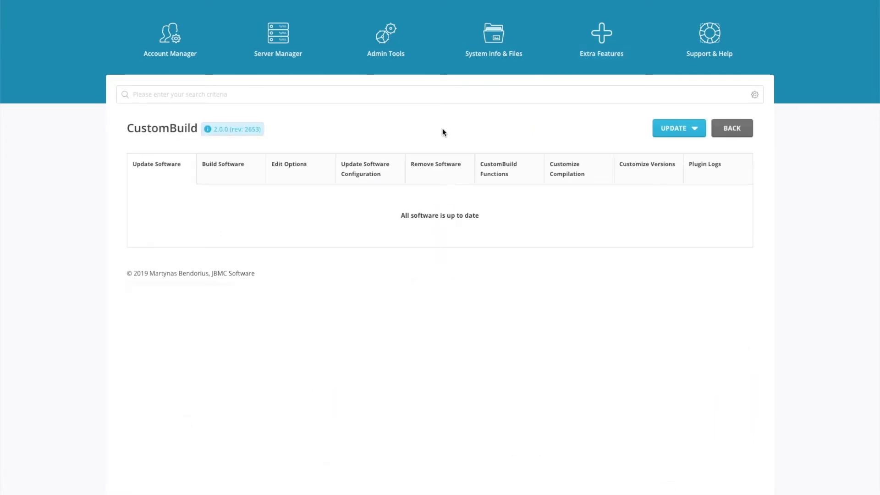
Step: Show CustomBuild's Edit Options with php1_release at 7.4 in php-fpm mode
left_click(296, 166)
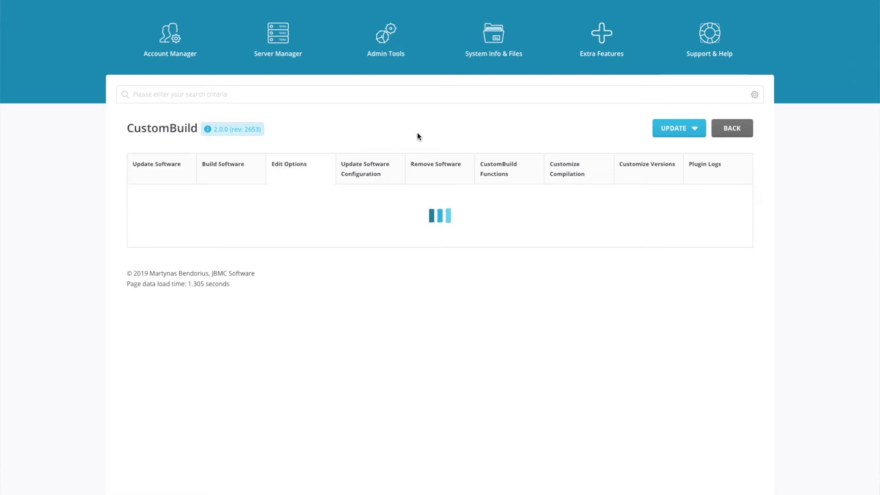
scroll(399, 150, "down", 1)
scroll(399, 151, "down", 2)
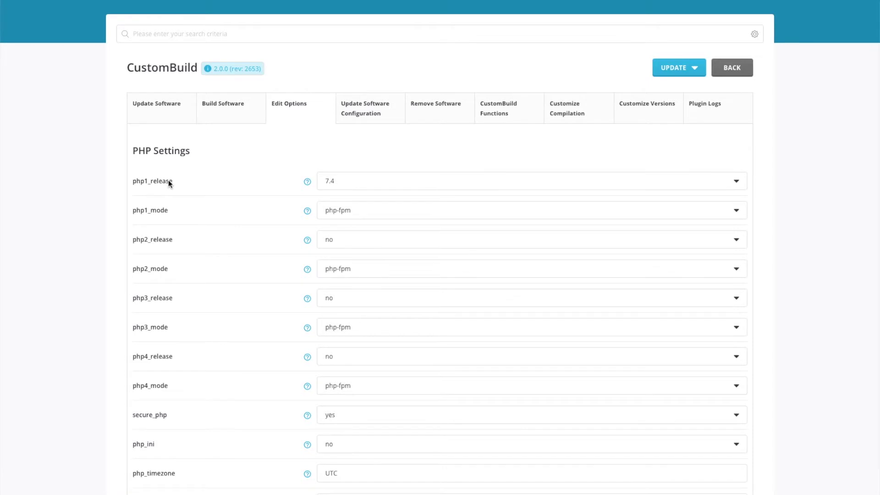
Step: Keep php1_release at 7.4 and php1_mode at php-fpm
left_click(361, 181)
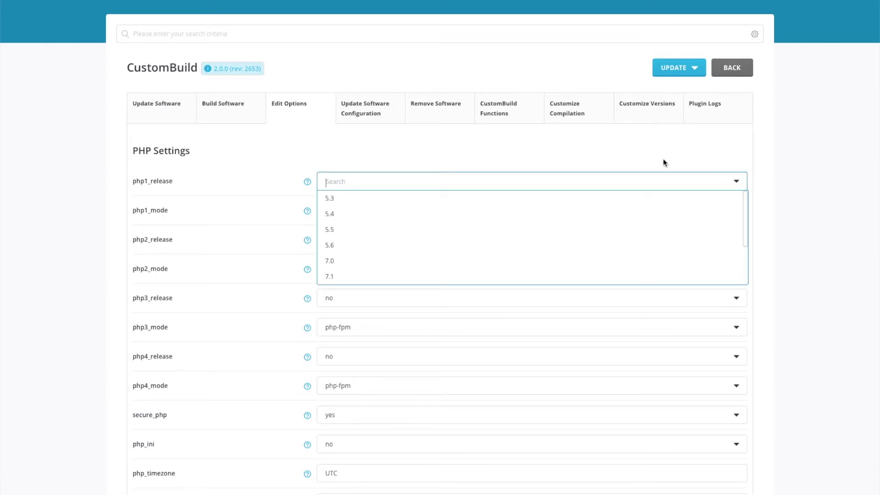
left_click_drag(746, 201, 744, 253)
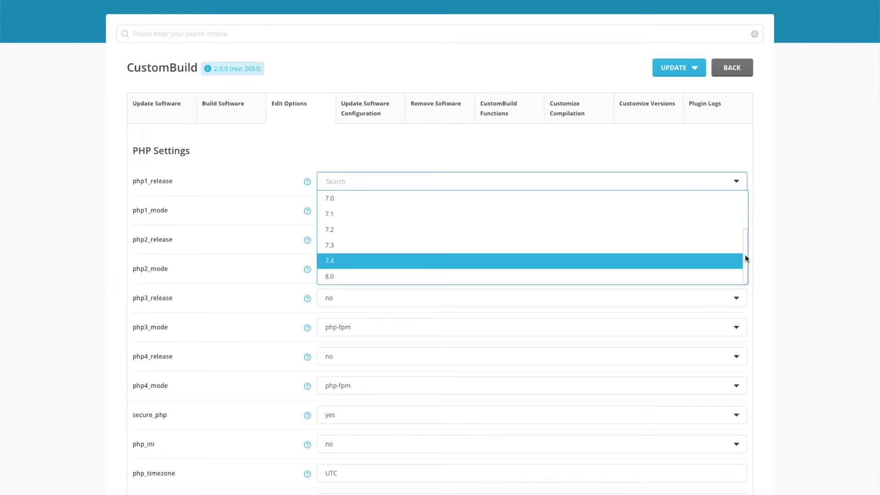
left_click(782, 250)
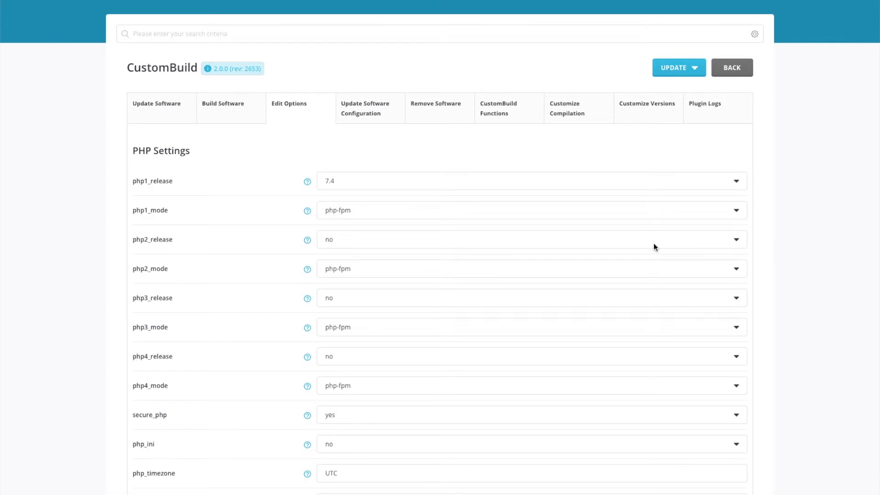
left_click(333, 212)
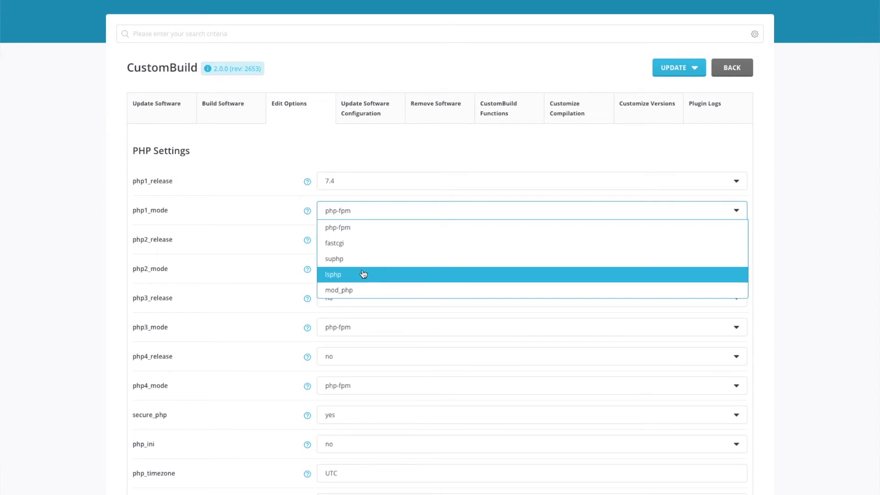
left_click(805, 223)
scroll(807, 221, "down", 1)
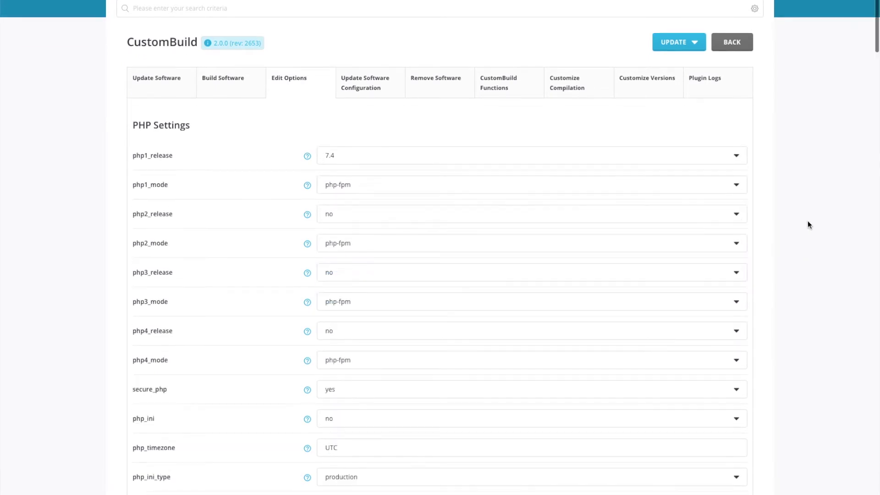
scroll(808, 221, "down", 2)
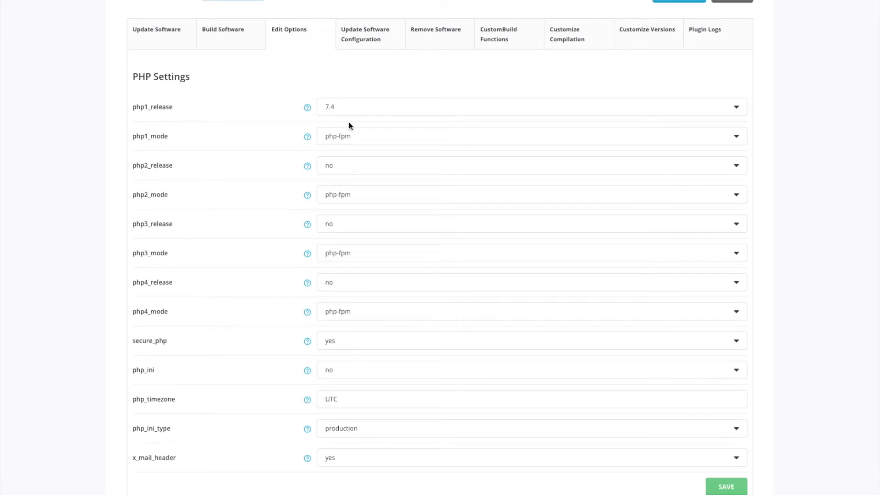
Step: Set php2_release to 7.3, php3_release to 7.2 and php4_release to 7.0
left_click(344, 166)
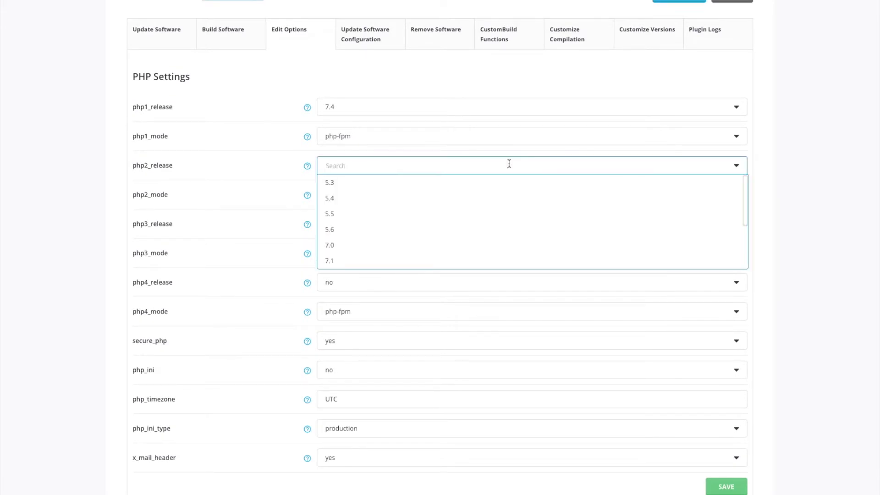
left_click_drag(746, 205, 741, 244)
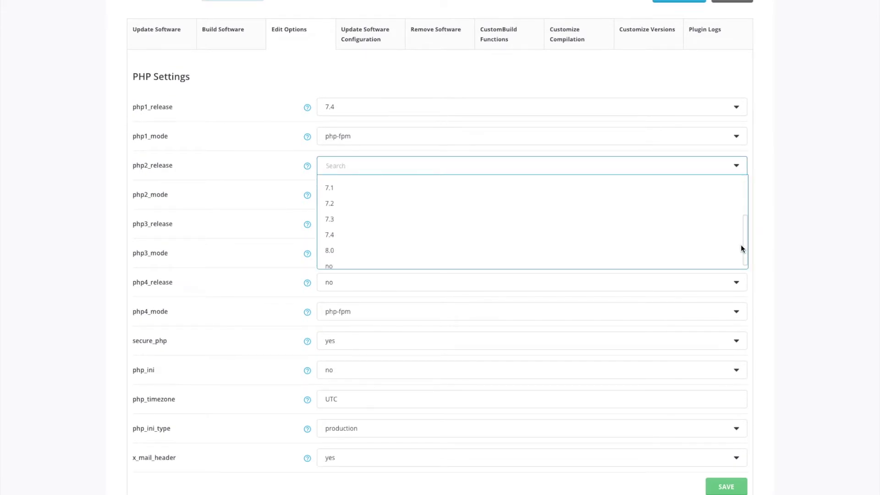
left_click(664, 219)
left_click(688, 233)
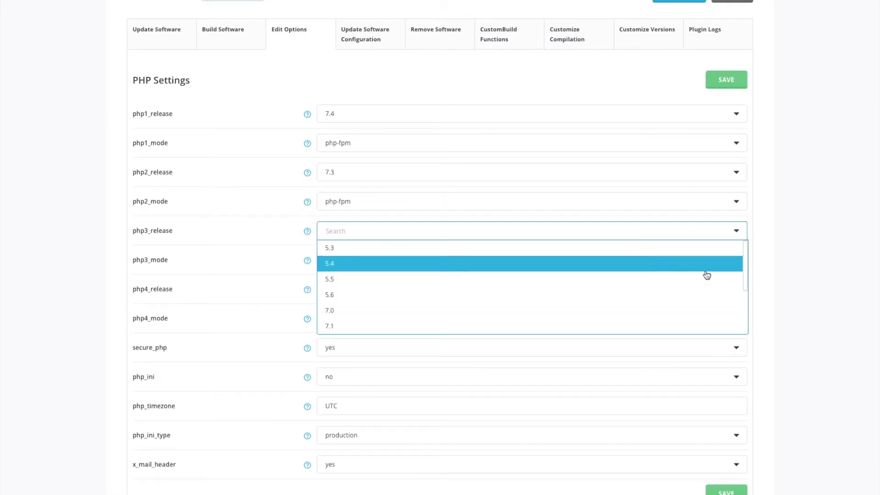
scroll(677, 291, "up", 1)
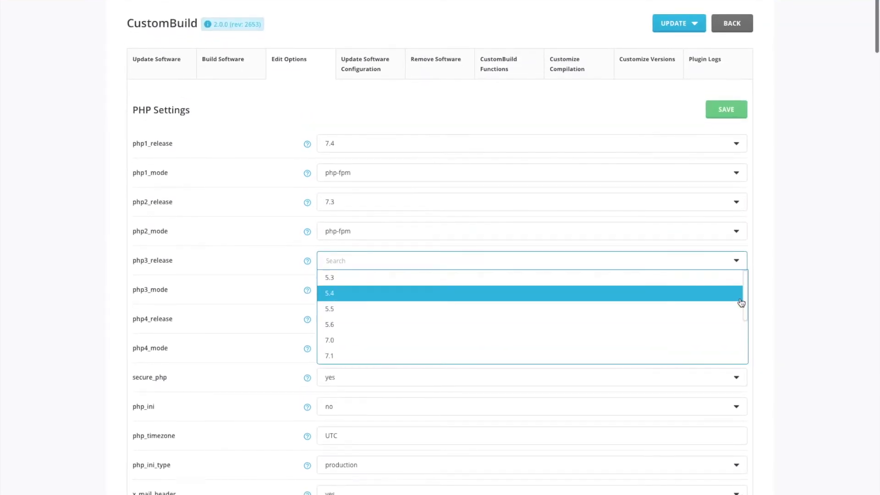
left_click_drag(744, 298, 742, 320)
left_click(693, 331)
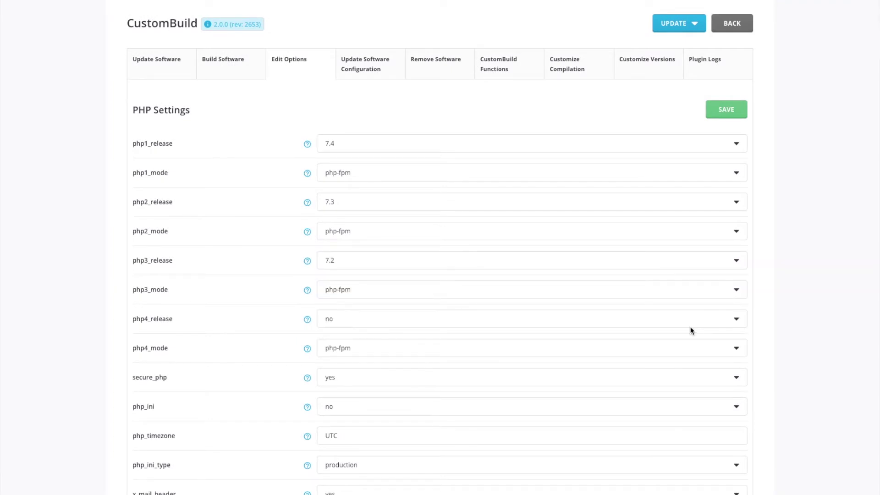
left_click(590, 323)
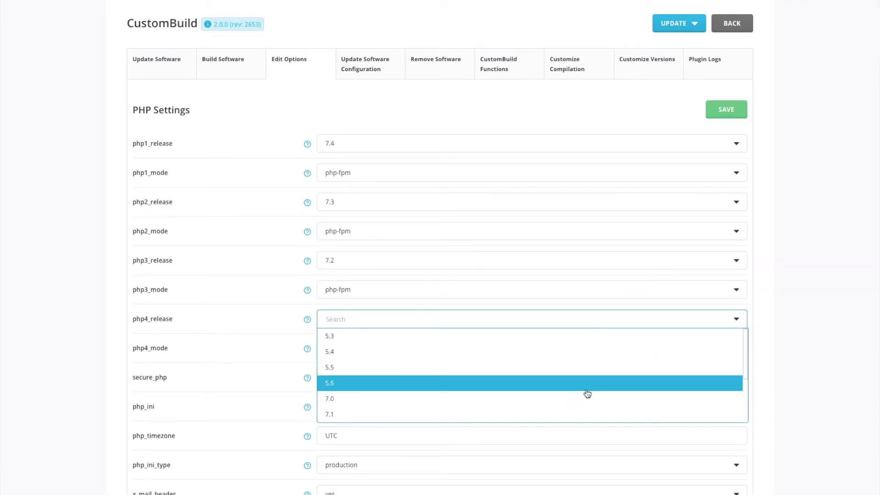
left_click(585, 396)
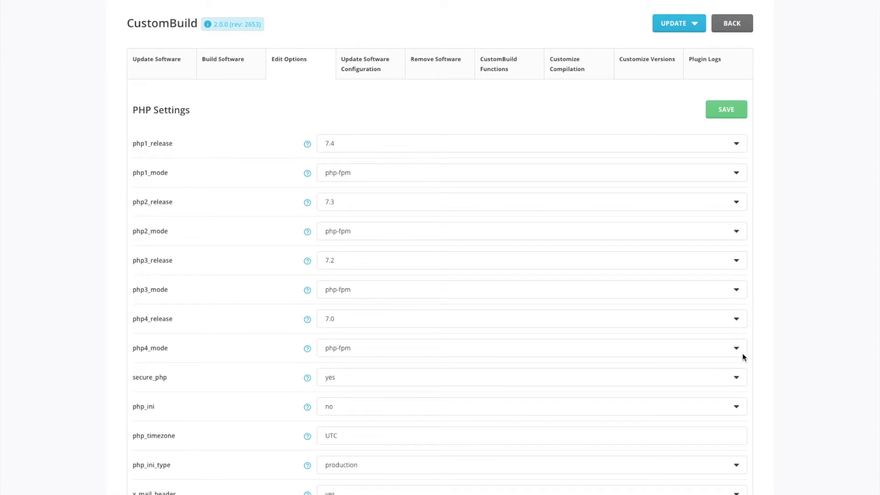
scroll(766, 351, "down", 1)
scroll(768, 347, "down", 1)
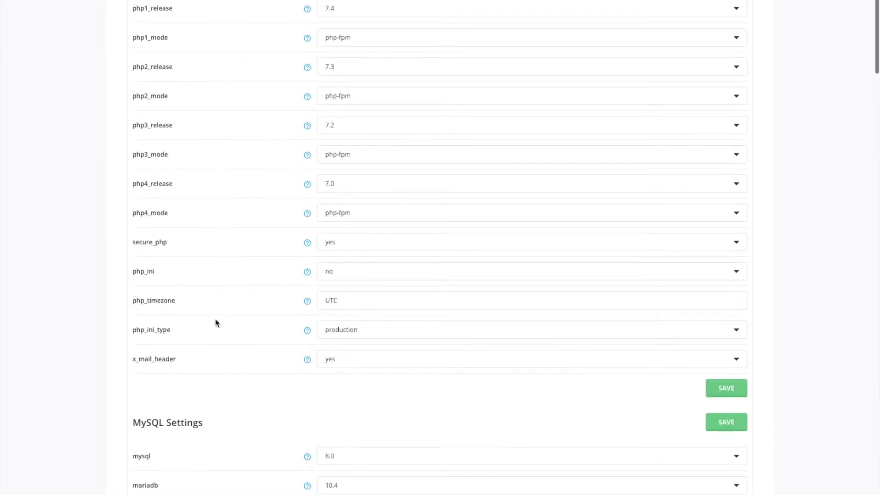
Step: Replace the UTC php_timezone with Europe/London and save the PHP Settings
left_click(367, 299)
key("ctrl+a")
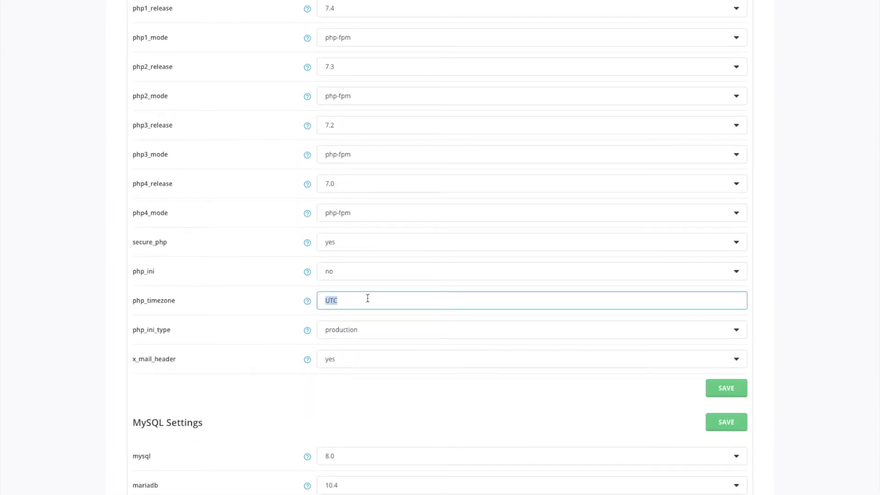
type("Europe/London")
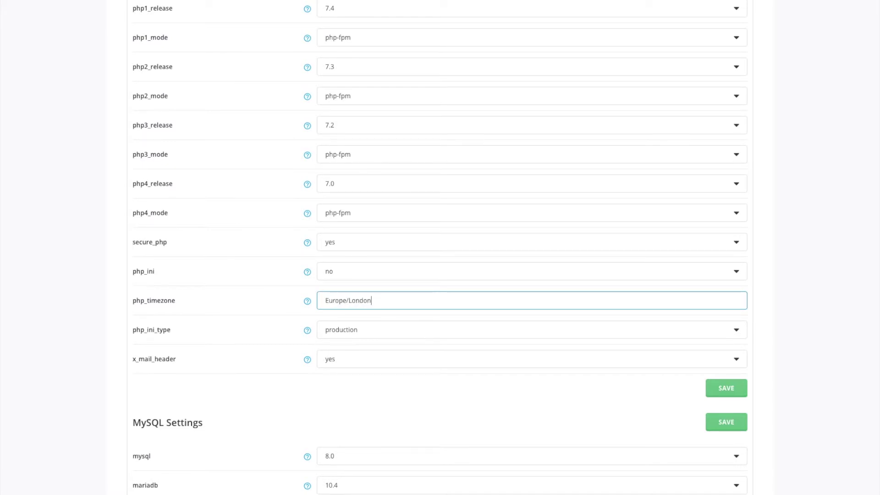
left_click(726, 388)
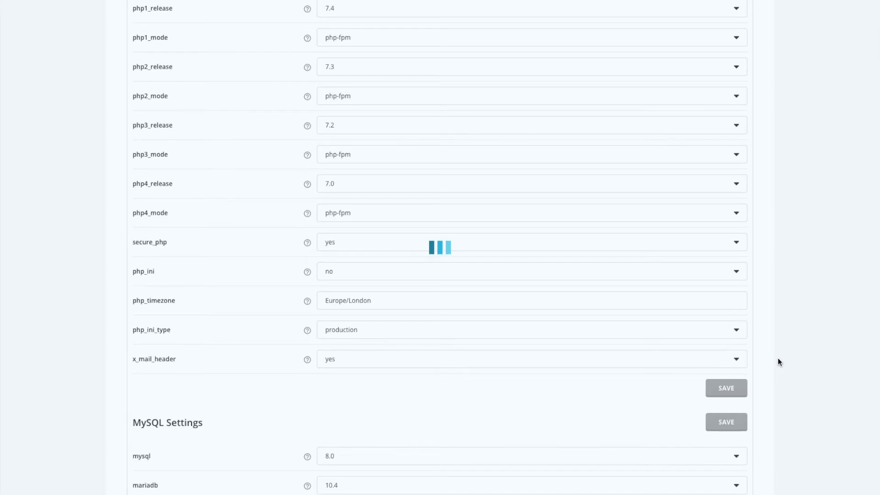
scroll(778, 362, "down", 1)
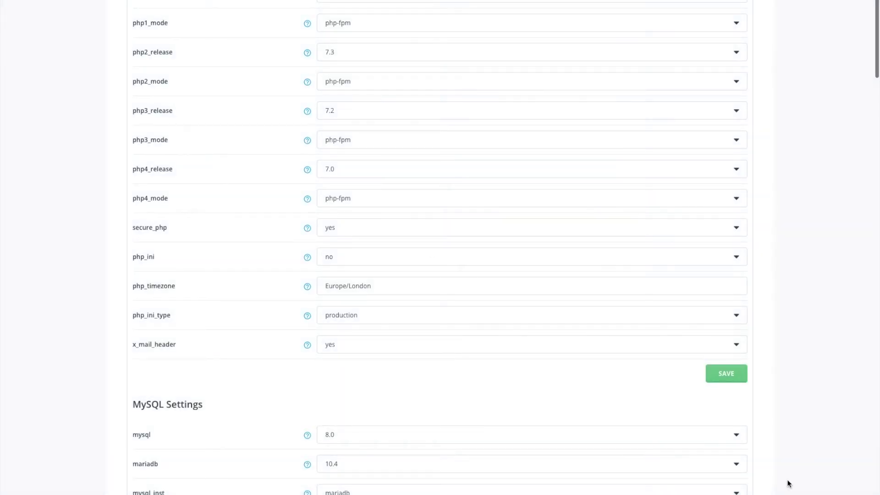
scroll(831, 441, "down", 6)
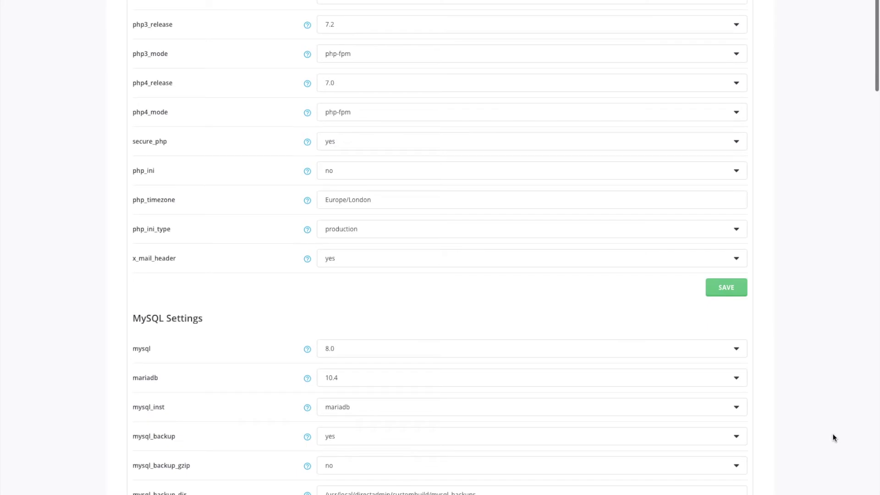
Step: Set mariadb to 10.5, keeping mysql 8.0 and mysql_inst mariadb, and save MySQL Settings
scroll(834, 436, "down", 1)
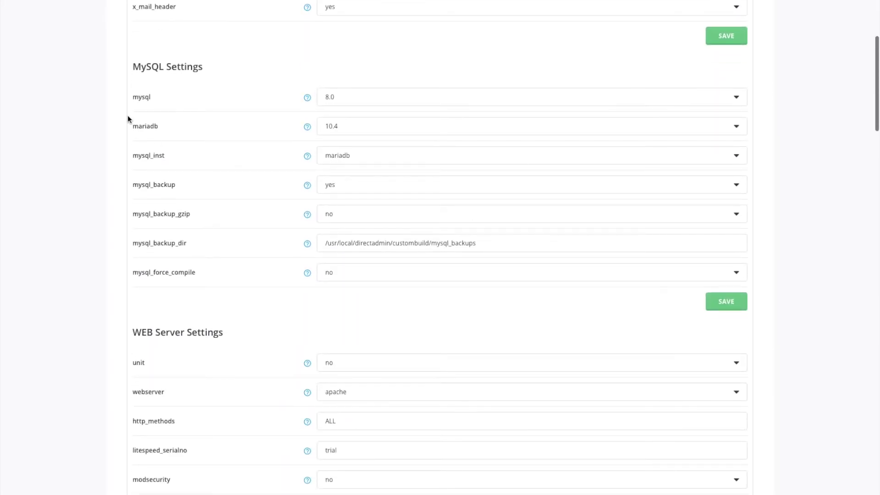
left_click(344, 96)
left_click(344, 96)
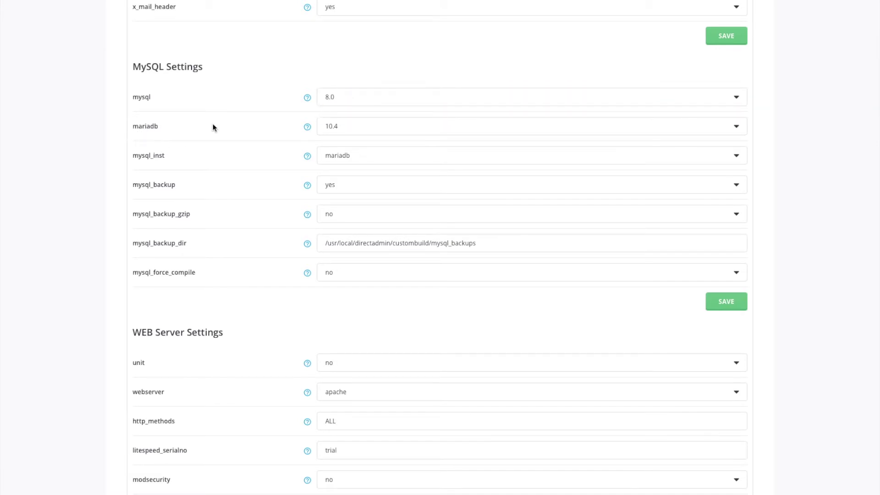
left_click(346, 124)
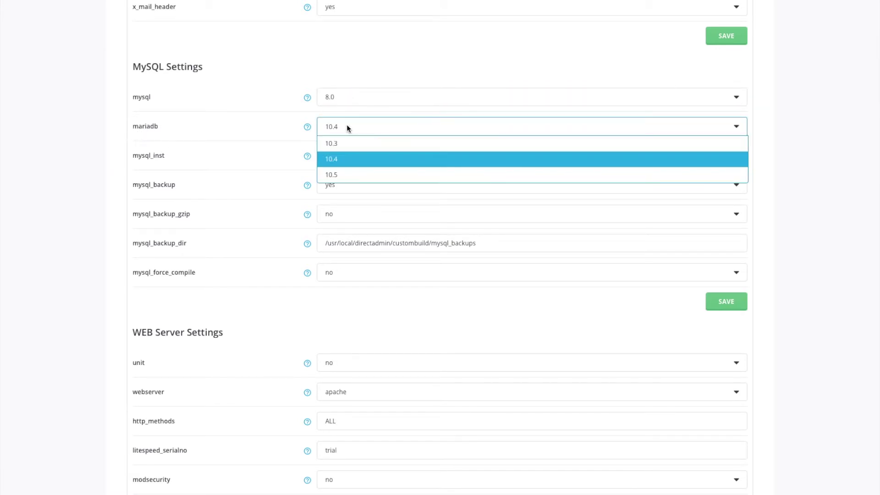
left_click(339, 175)
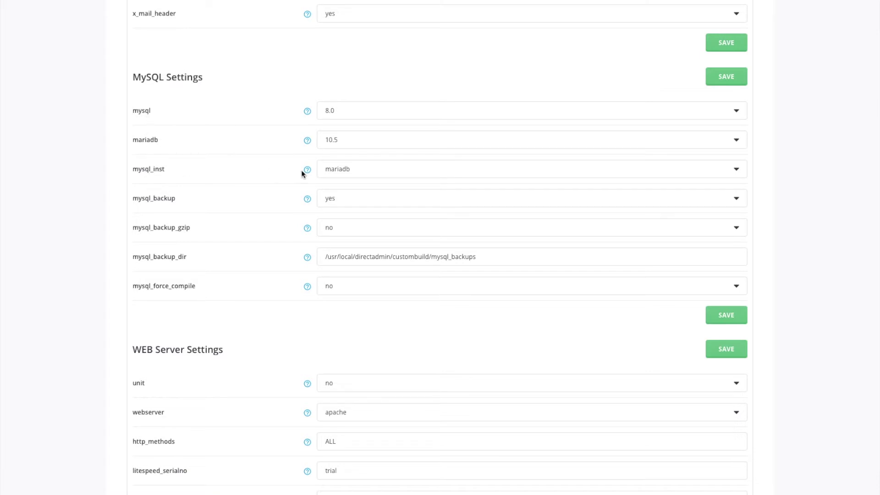
left_click(357, 172)
left_click(356, 171)
left_click(744, 317)
Step: Try litespeed as webserver, revert to apache, and save the WEB Server Settings
scroll(782, 314, "down", 5)
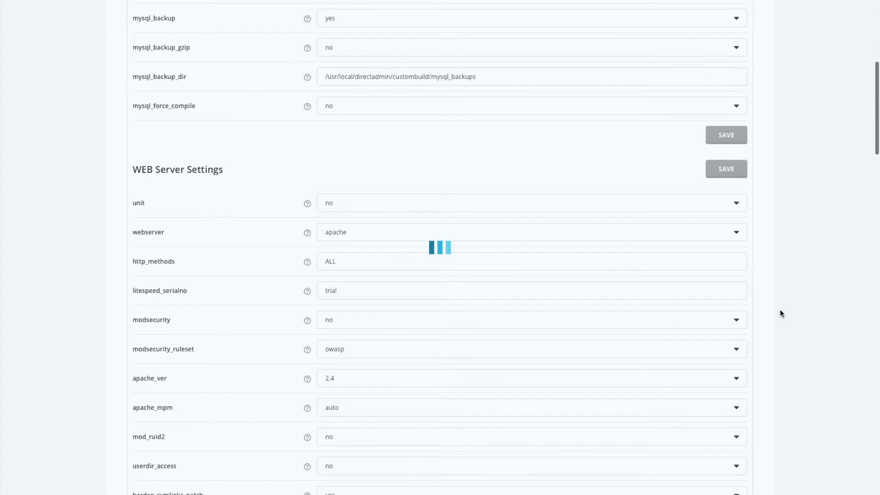
scroll(782, 313, "down", 3)
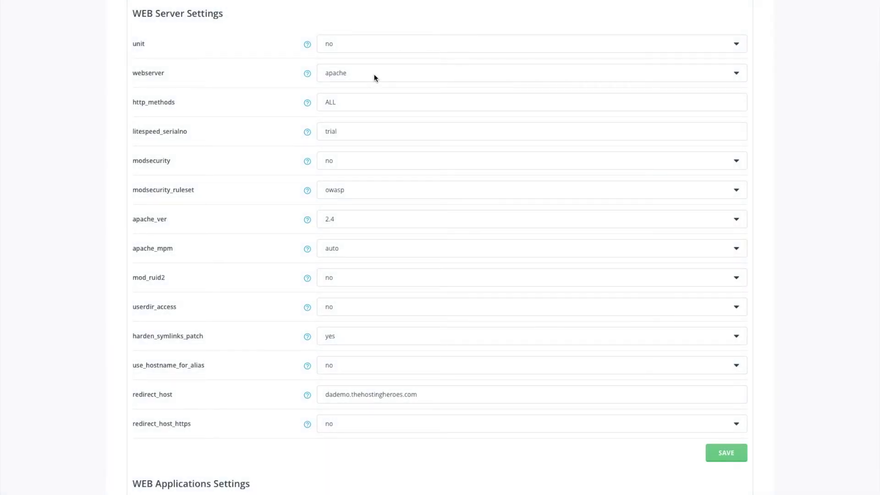
left_click(374, 78)
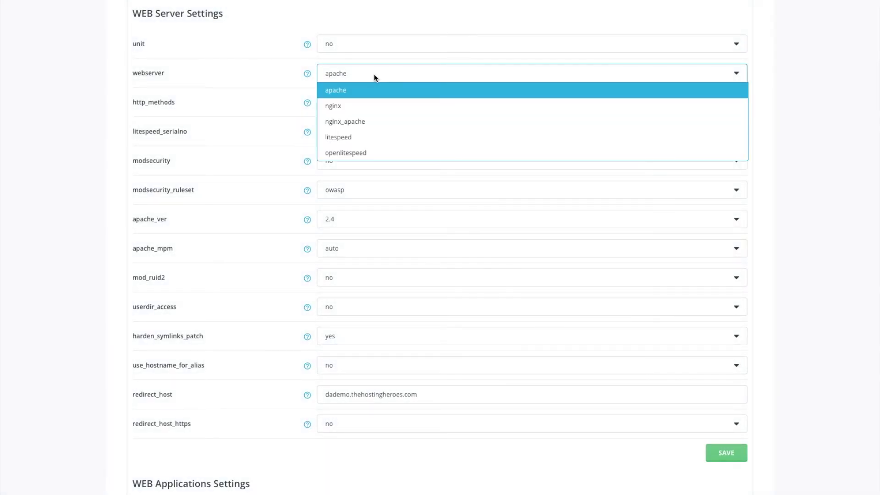
left_click(364, 137)
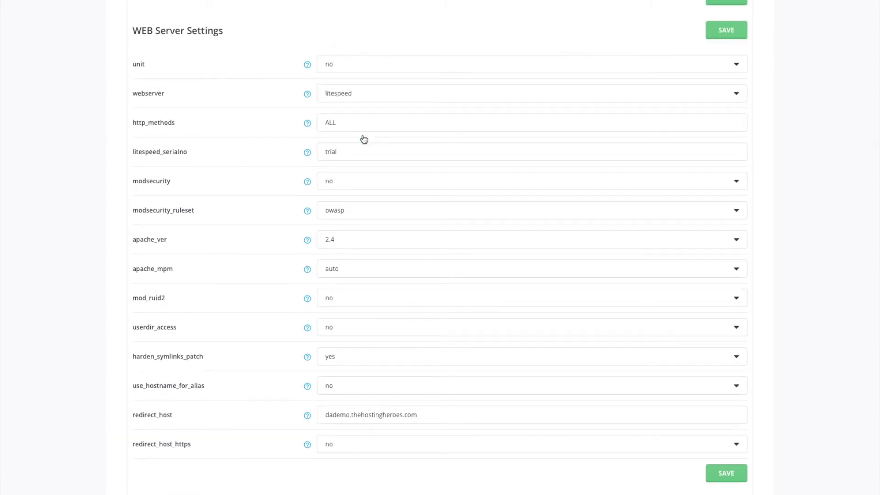
left_click_drag(142, 152, 240, 156)
left_click(354, 155)
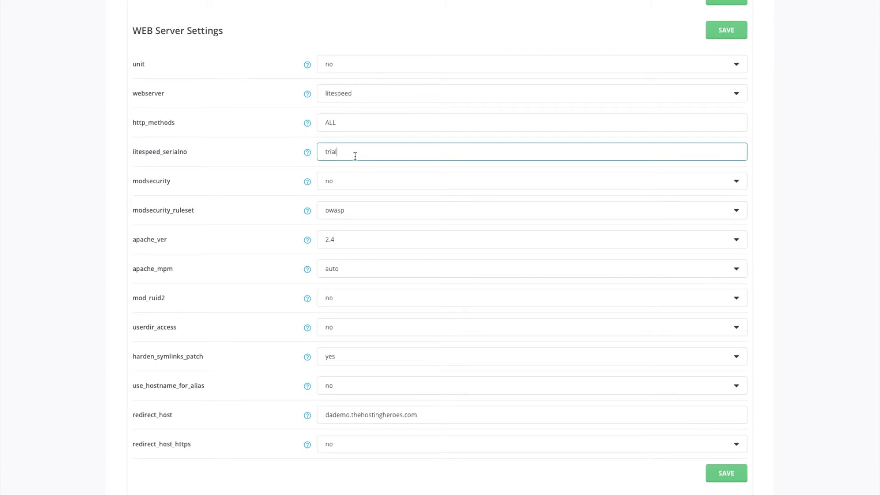
left_click(353, 93)
left_click(359, 114)
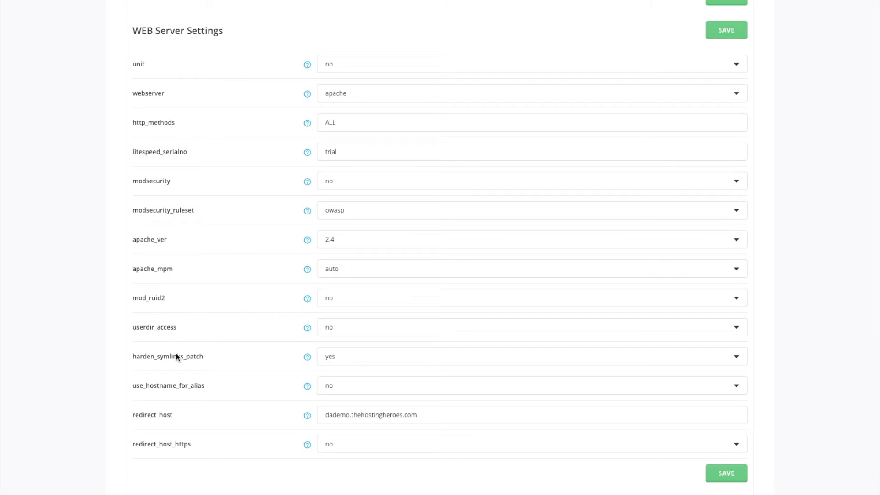
left_click(731, 479)
scroll(811, 359, "down", 3)
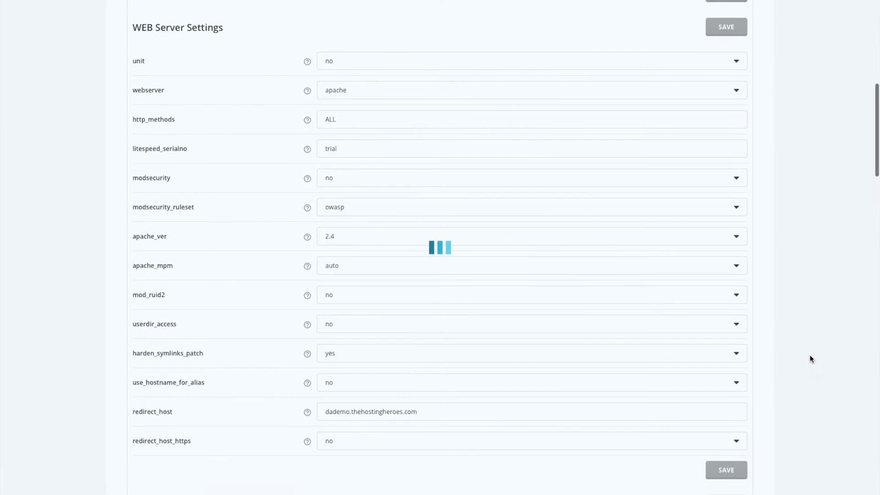
scroll(812, 356, "down", 3)
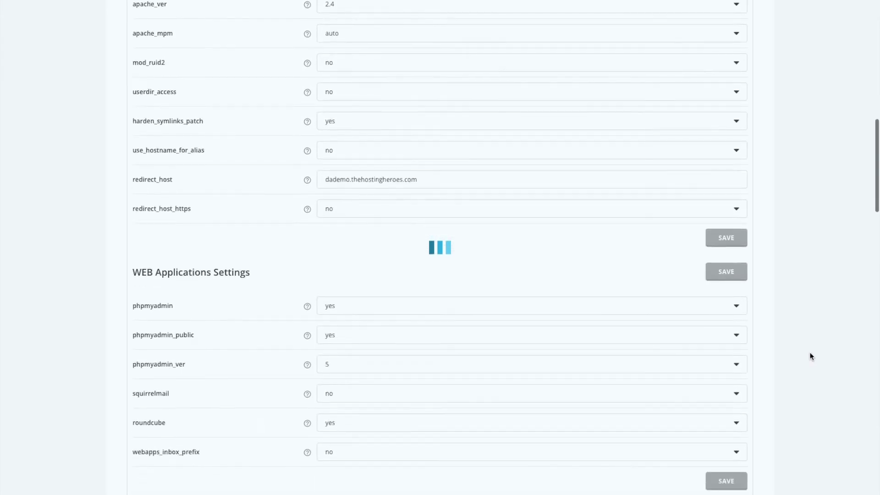
scroll(811, 356, "down", 3)
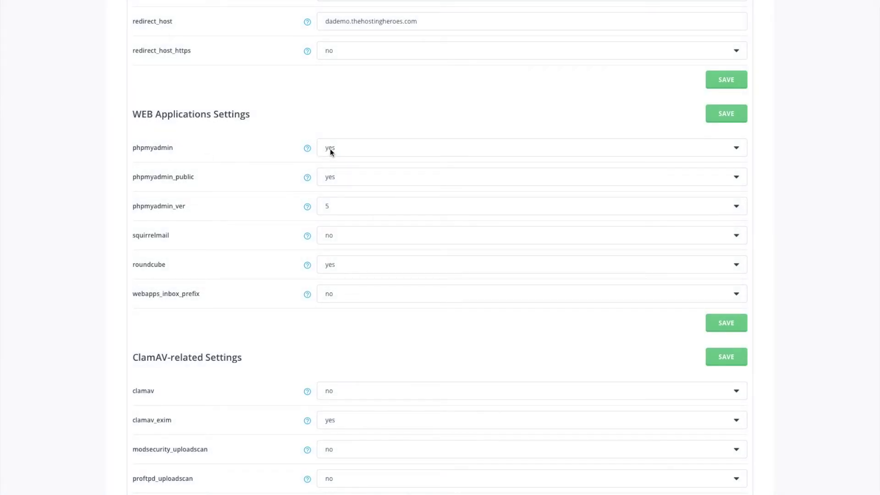
scroll(330, 149, "down", 2)
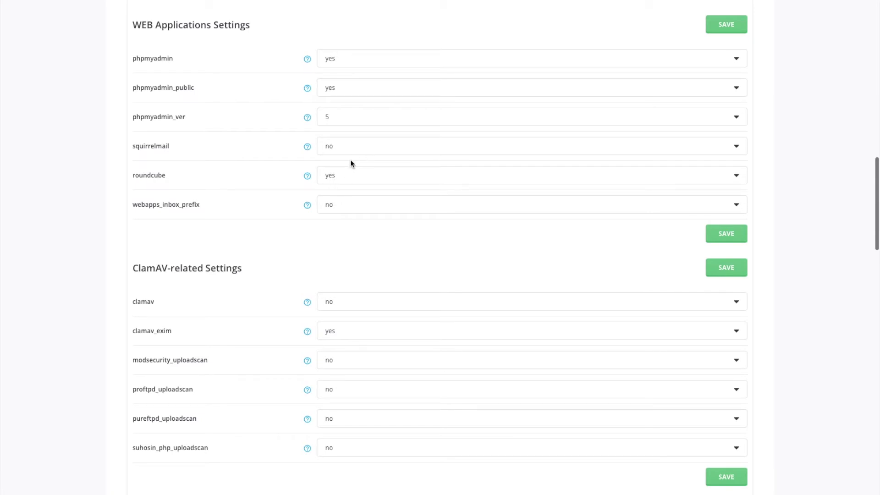
left_click(150, 178)
scroll(799, 271, "down", 4)
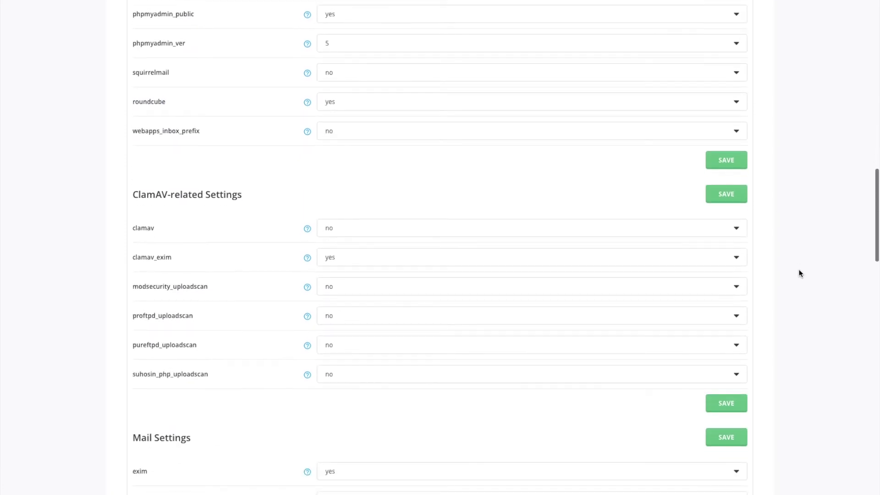
scroll(798, 274, "down", 4)
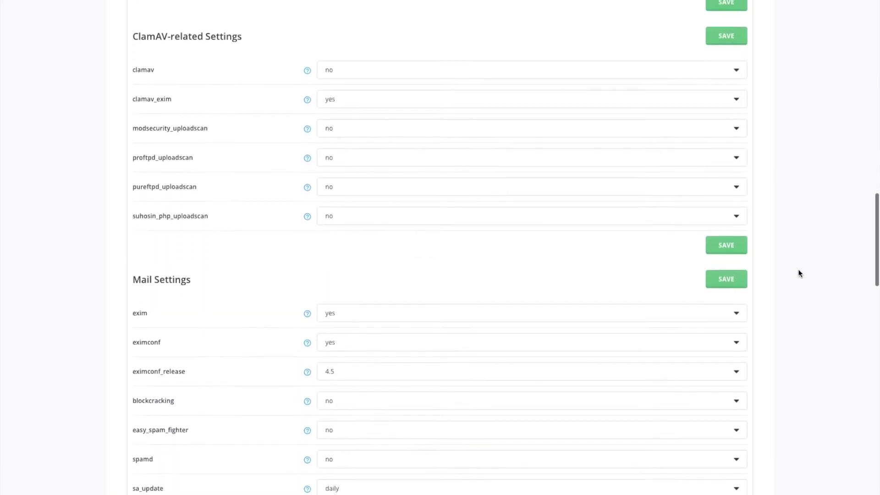
scroll(800, 271, "down", 2)
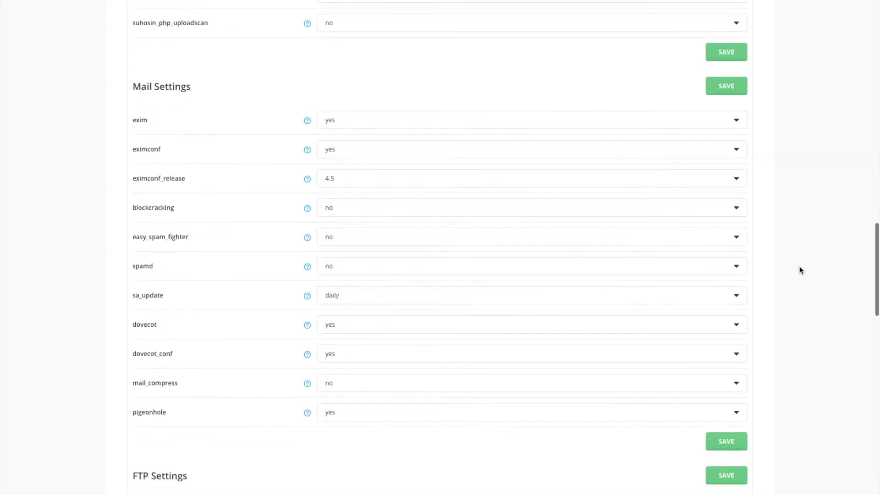
scroll(800, 270, "down", 1)
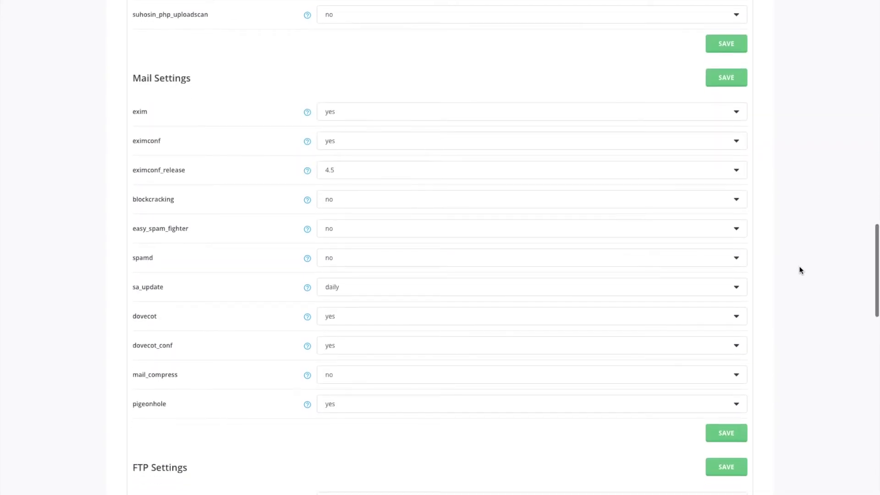
scroll(800, 271, "down", 1)
left_click(353, 246)
left_click(229, 183)
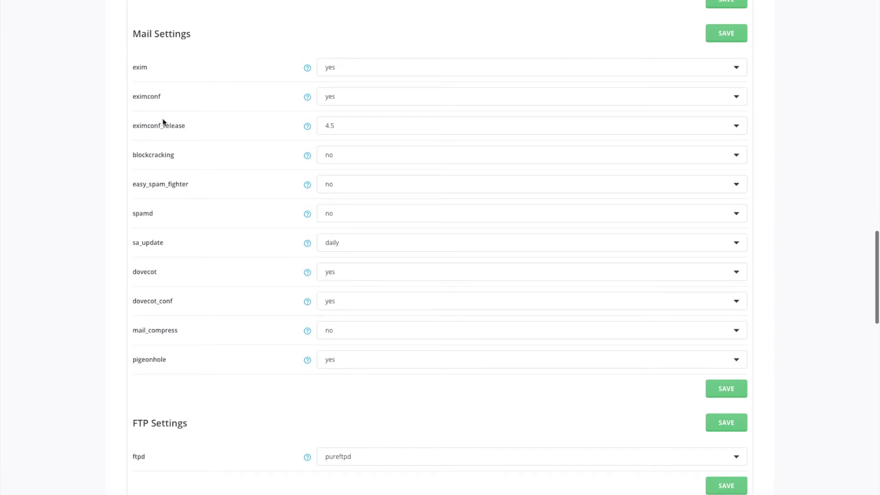
left_click(359, 66)
left_click(302, 94)
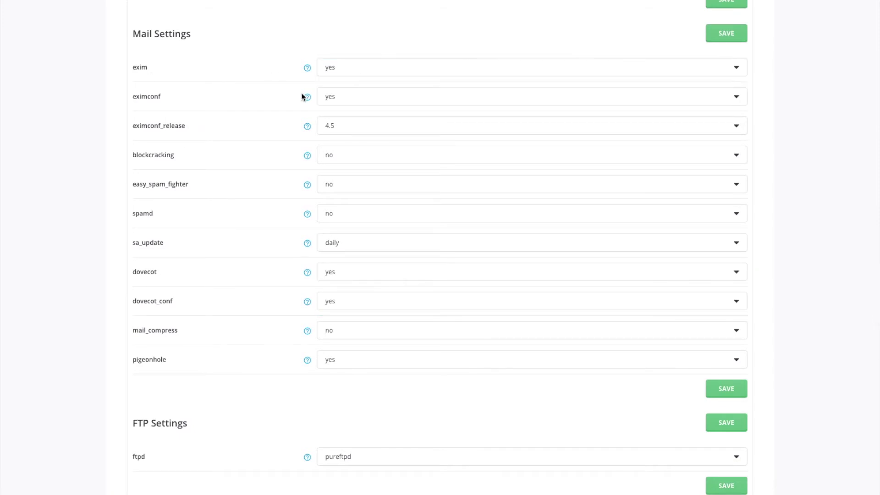
scroll(822, 219, "down", 5)
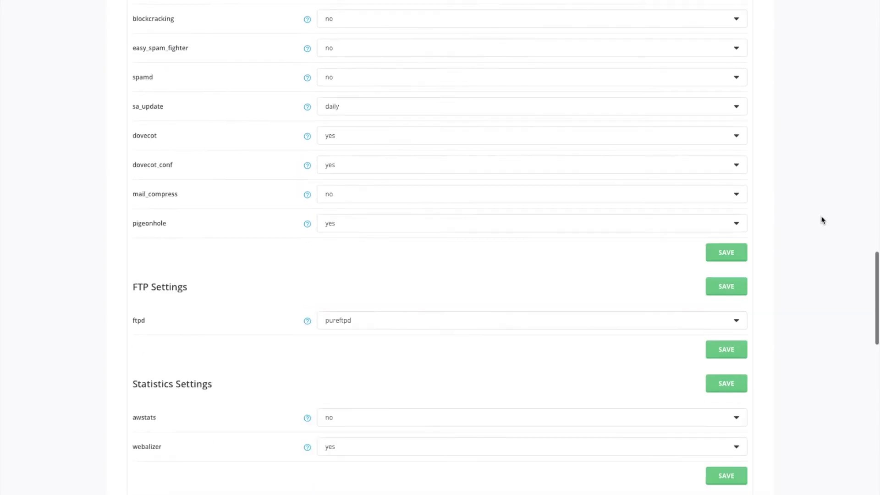
Step: Keep pureftpd, set awstats to yes and webalizer to no, then save
left_click(615, 213)
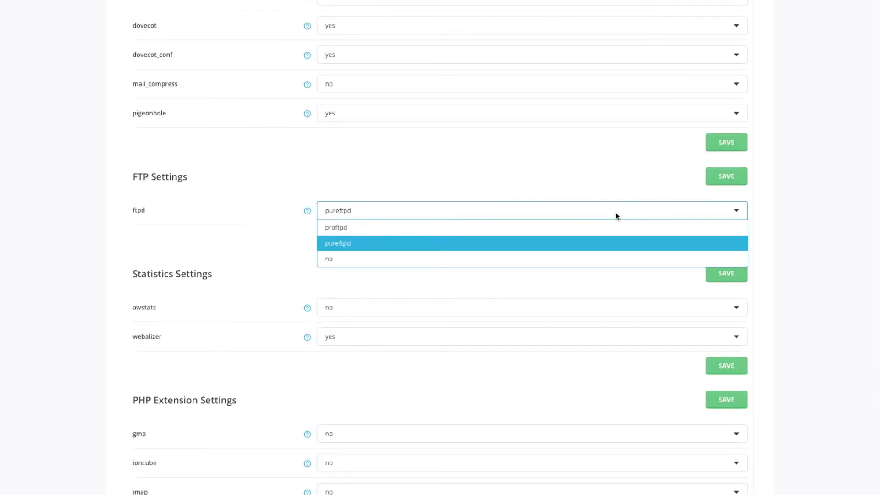
left_click(615, 213)
scroll(390, 257, "down", 2)
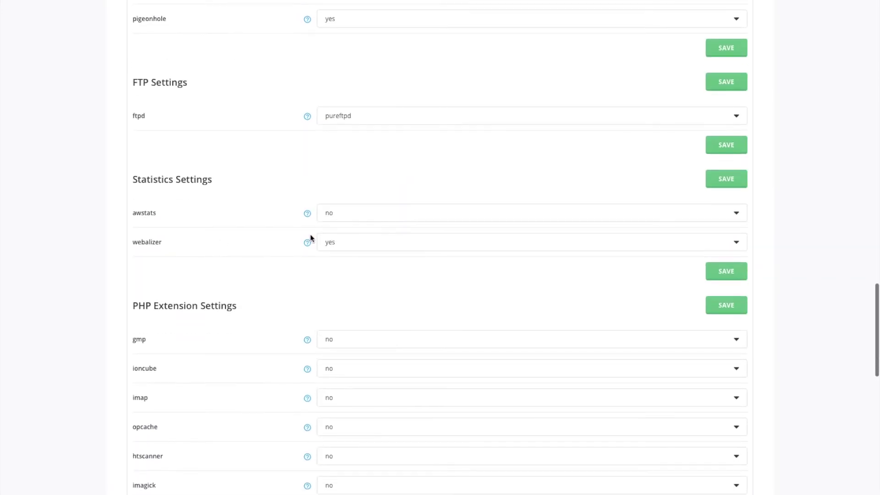
left_click(366, 216)
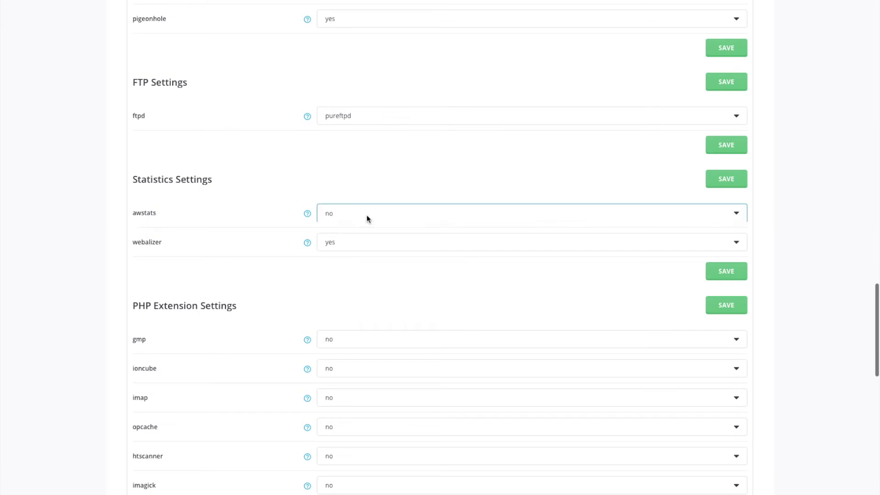
left_click(365, 228)
left_click(364, 239)
left_click(365, 275)
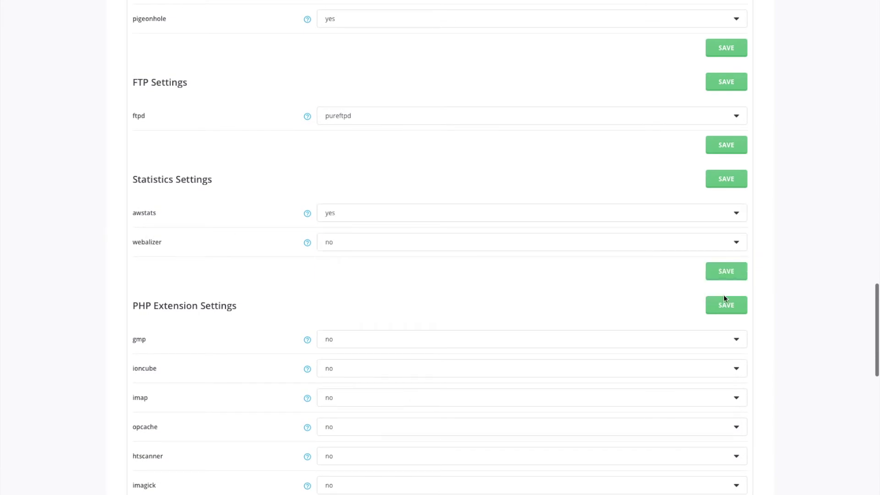
left_click(726, 278)
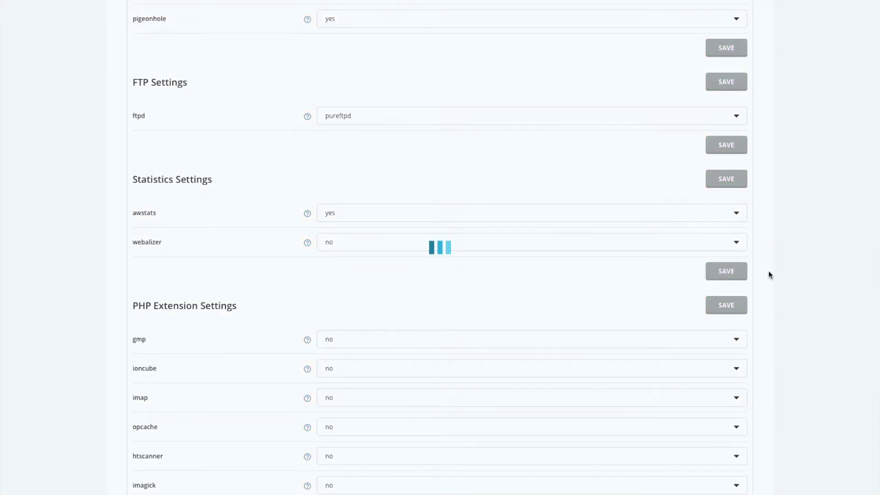
Step: Set the ioncube, opcache, imap and imagick PHP extensions to yes
scroll(769, 274, "down", 3)
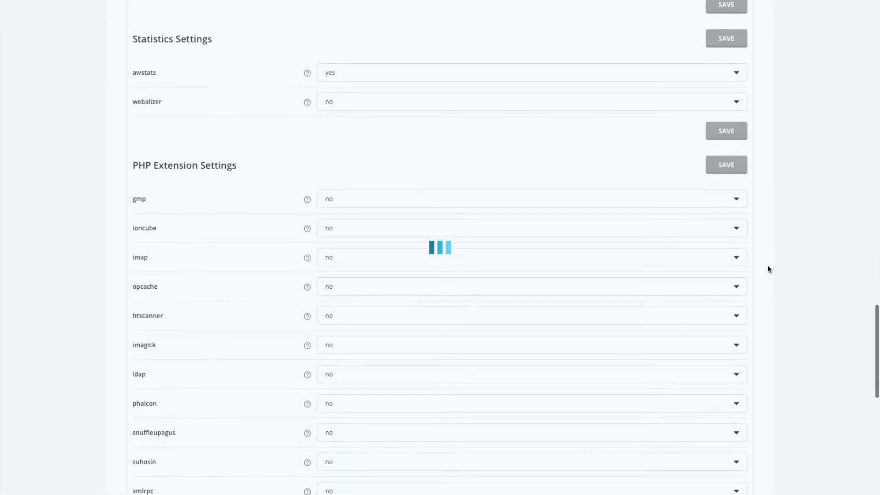
scroll(768, 269, "down", 2)
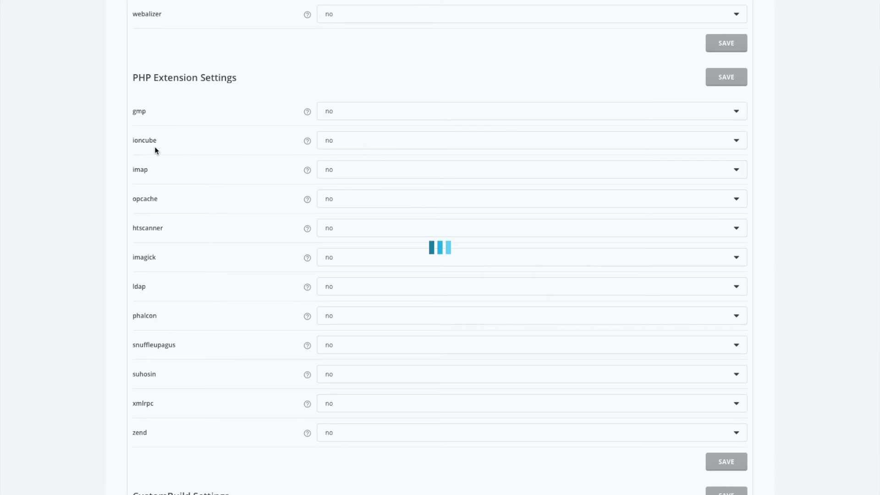
left_click(363, 143)
left_click(361, 156)
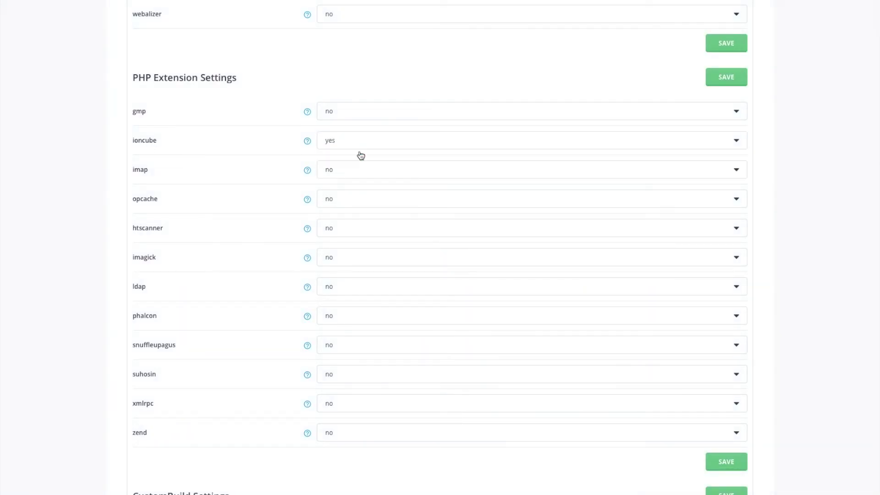
left_click(357, 200)
left_click(352, 213)
left_click(340, 174)
left_click(341, 186)
left_click(356, 261)
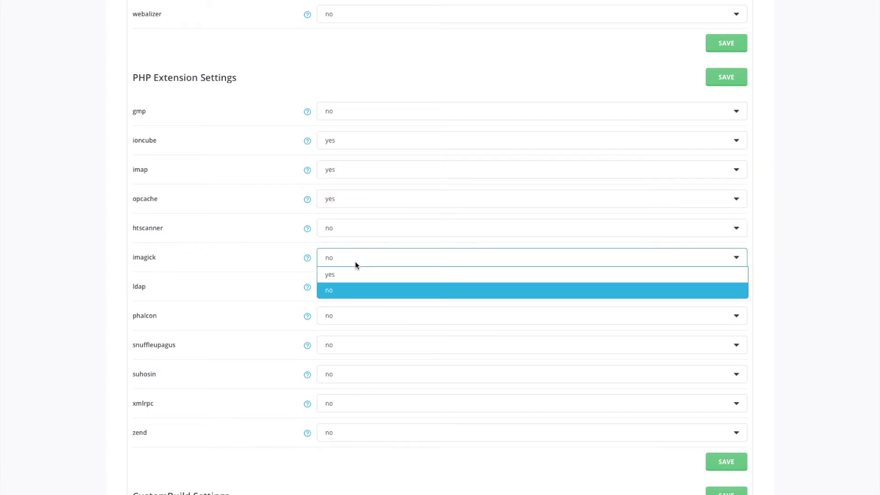
left_click(357, 273)
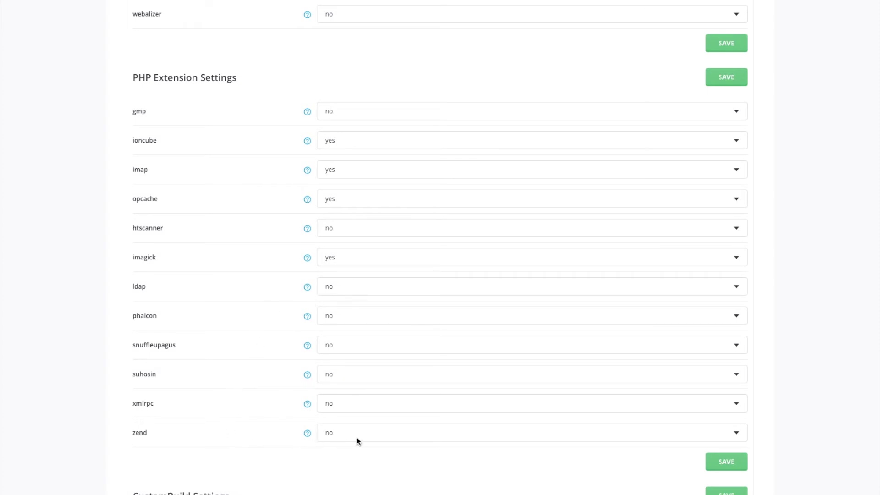
Step: Save the PHP Extension Settings with the four extensions enabled
left_click(727, 462)
scroll(805, 402, "down", 3)
scroll(805, 402, "down", 3)
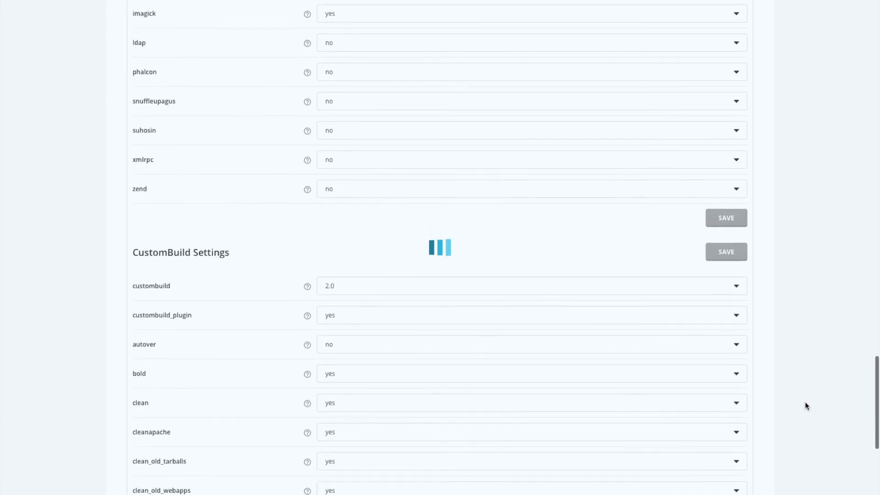
scroll(805, 403, "down", 4)
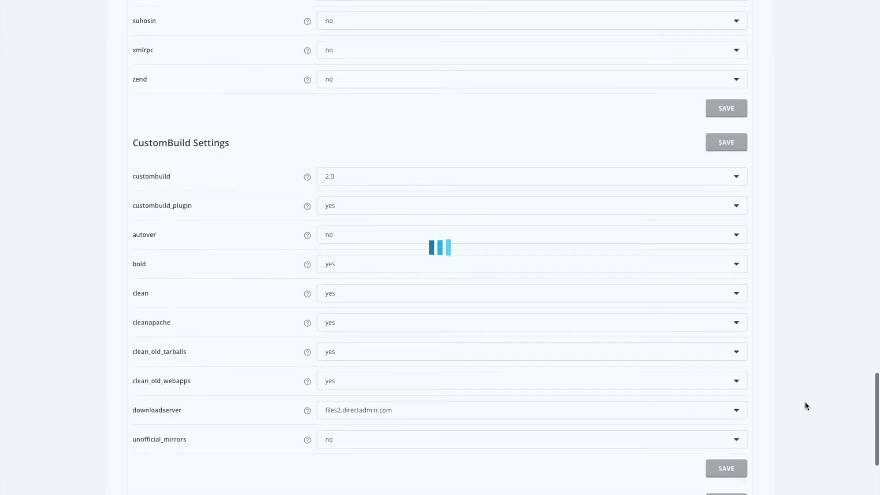
scroll(807, 405, "down", 2)
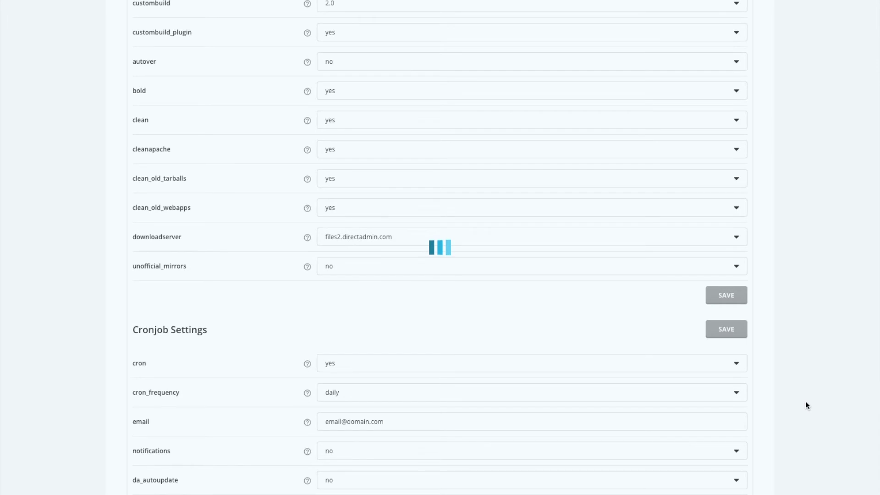
scroll(806, 405, "down", 1)
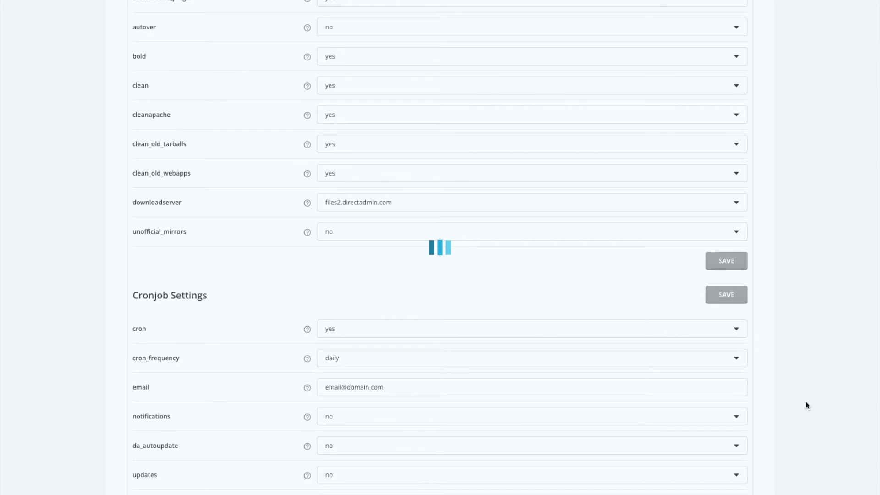
Step: Set da_autoupdate and updates to yes in the Cronjob Settings
scroll(806, 403, "down", 1)
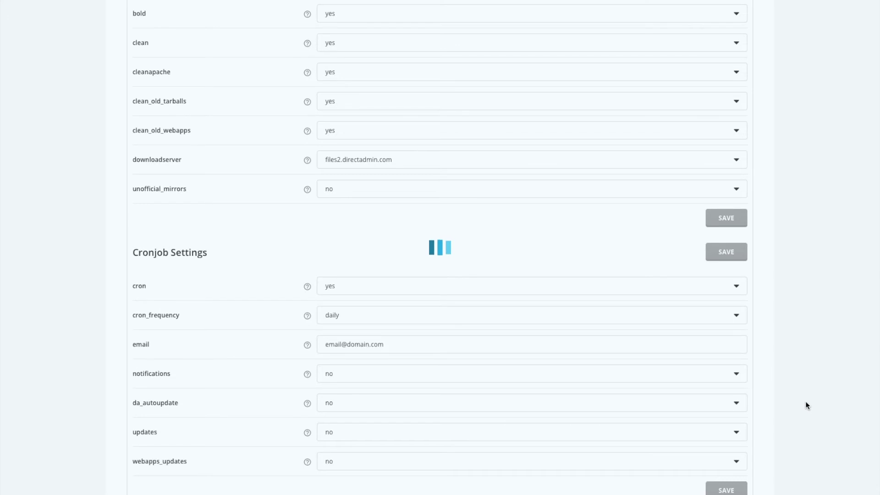
scroll(806, 404, "down", 1)
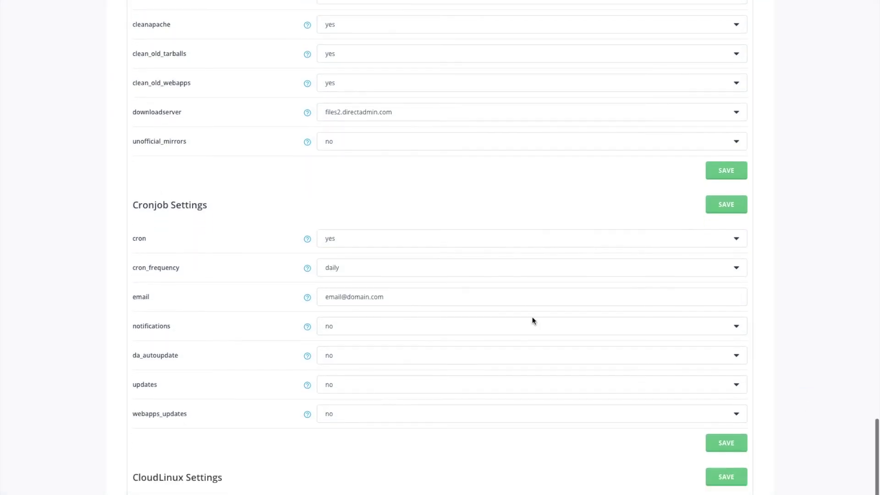
scroll(201, 209, "down", 1)
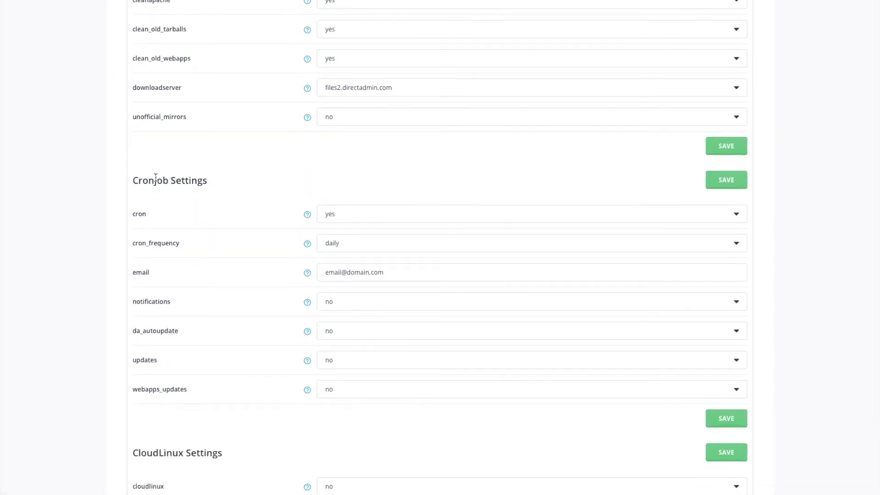
scroll(175, 218, "down", 1)
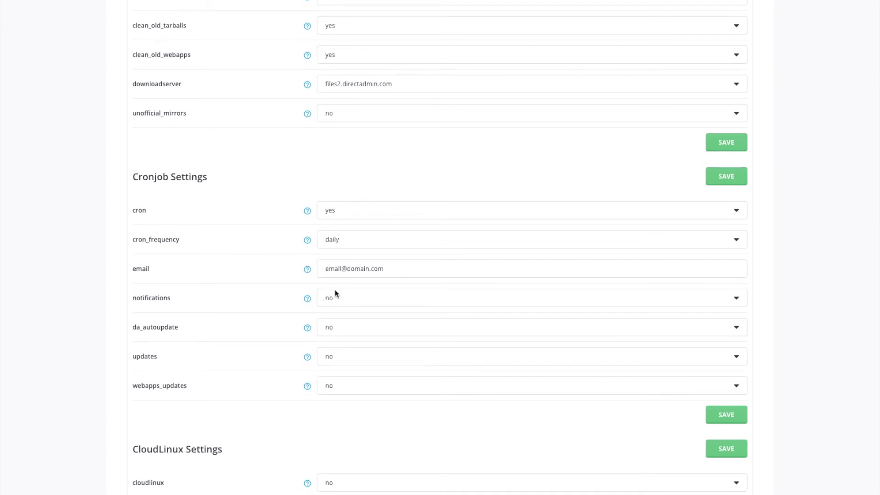
scroll(335, 291, "down", 2)
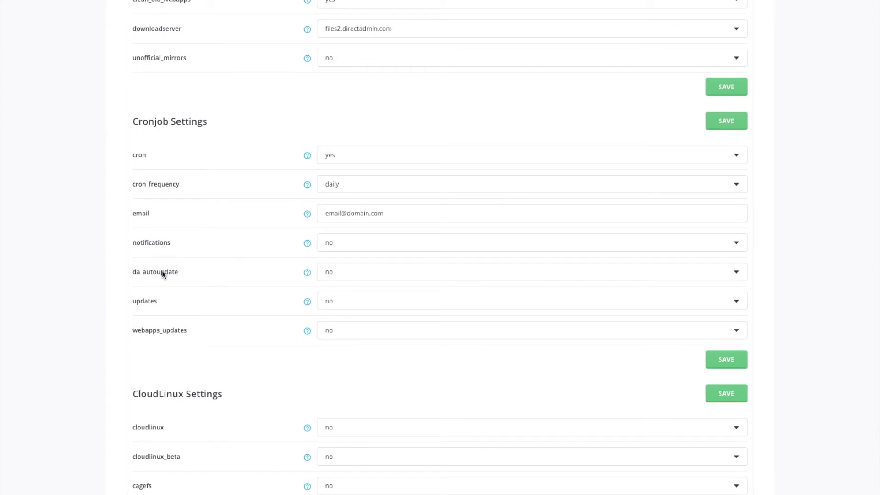
double_click(161, 272)
left_click(339, 276)
left_click(340, 289)
left_click(359, 302)
left_click(357, 316)
Step: Check the webapps_updates description and save the Cronjob Settings
left_click(185, 332)
mouse_move(306, 334)
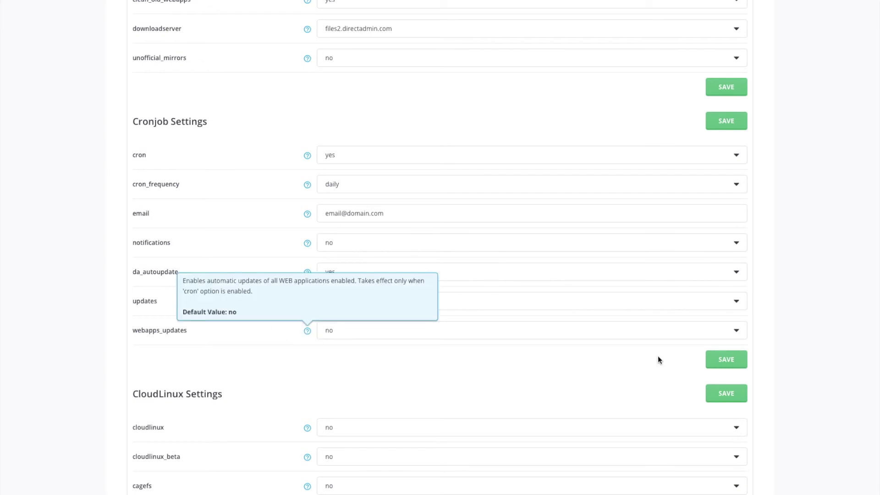
left_click(710, 359)
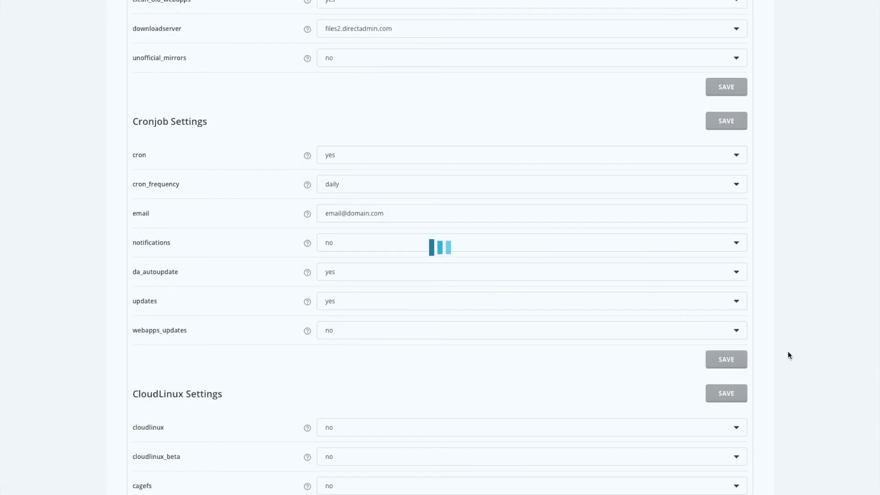
scroll(788, 352, "down", 3)
Step: Show the Update Software list of pending updates, including MariaDB 10.5.8, PHP 7.0 and ionCube
scroll(787, 352, "down", 3)
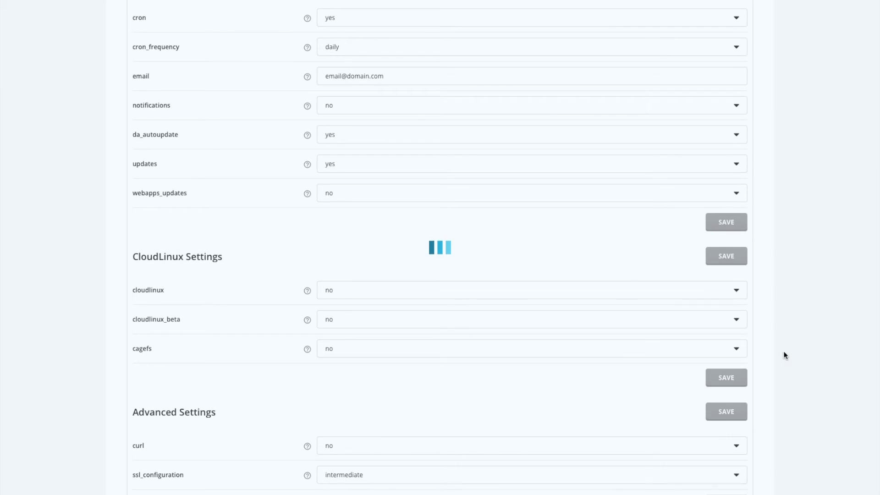
scroll(784, 352, "up", 20)
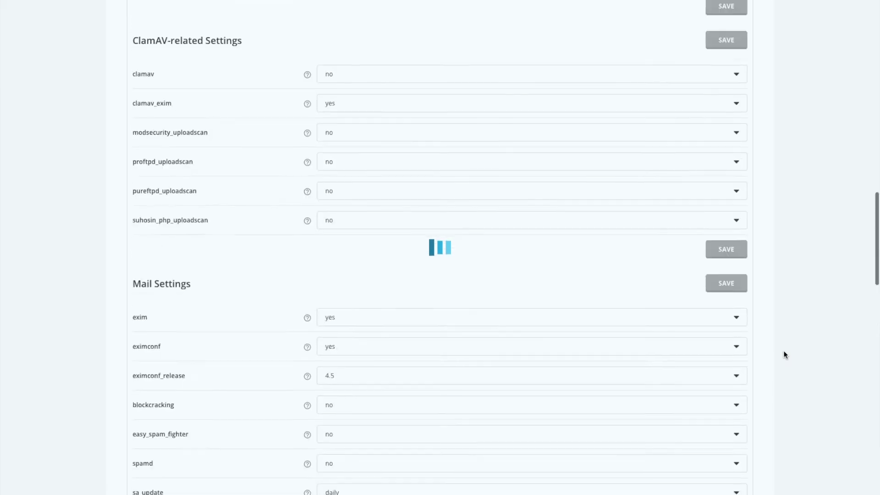
scroll(785, 354, "up", 20)
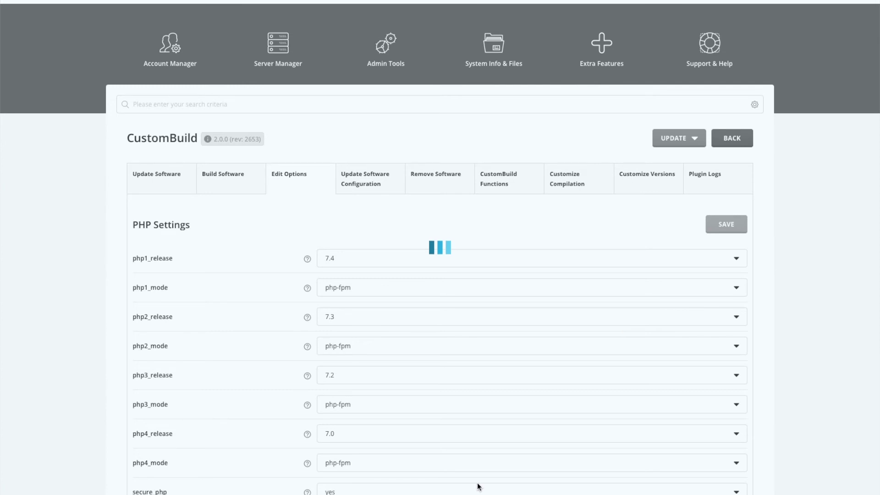
left_click(158, 178)
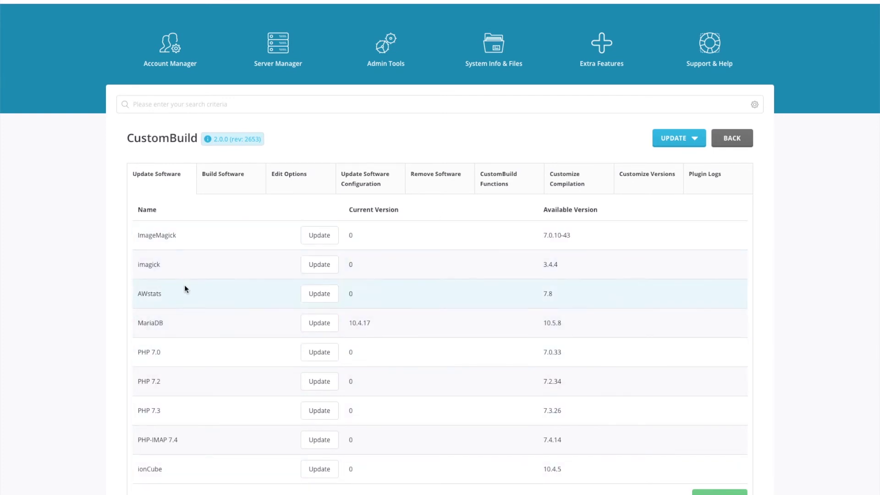
Step: Update all outdated CustomBuild packages, then go to System Info & Files > File Editor
left_click(720, 492)
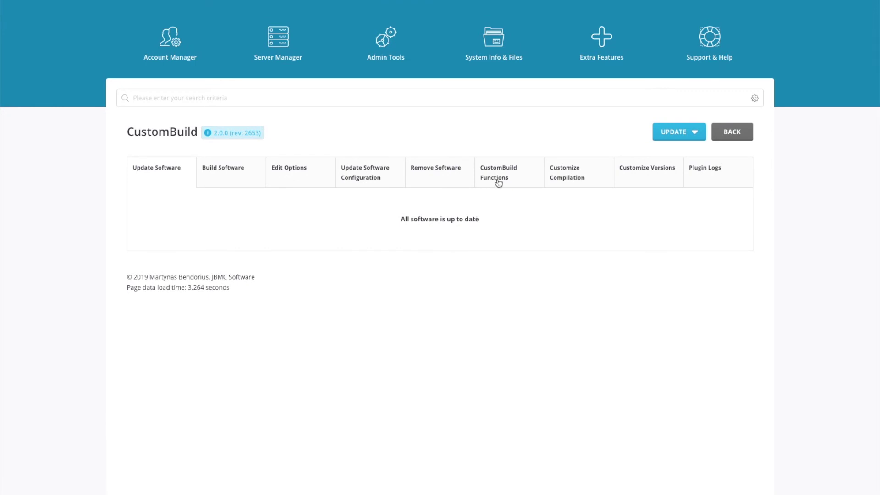
mouse_move(497, 45)
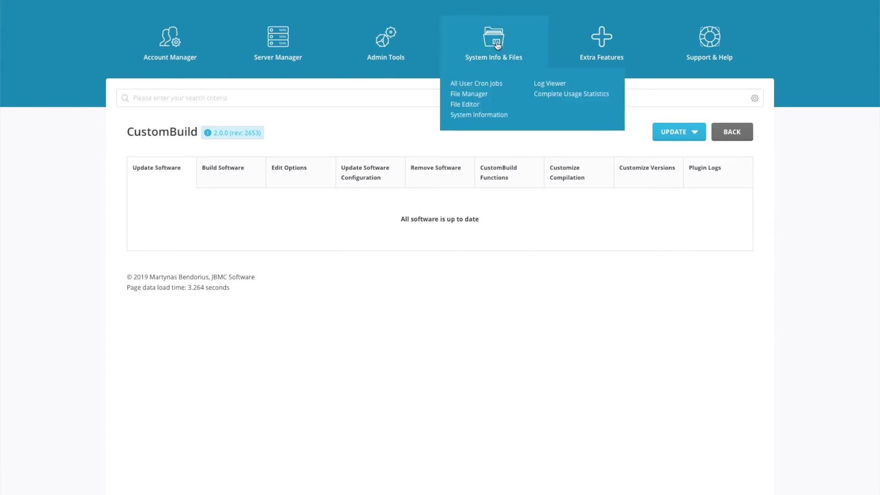
left_click(476, 106)
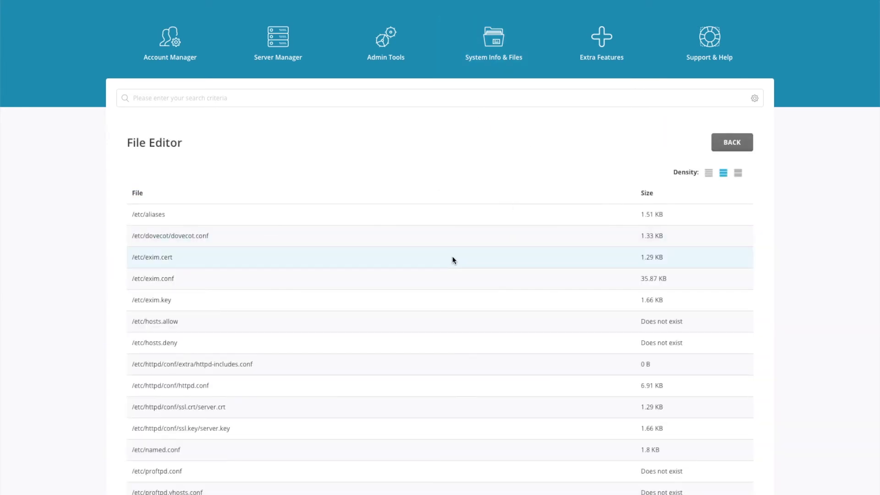
Step: Scroll the File Editor file list down toward the /usr/local/php70/lib/php.ini entry
scroll(452, 259, "down", 8)
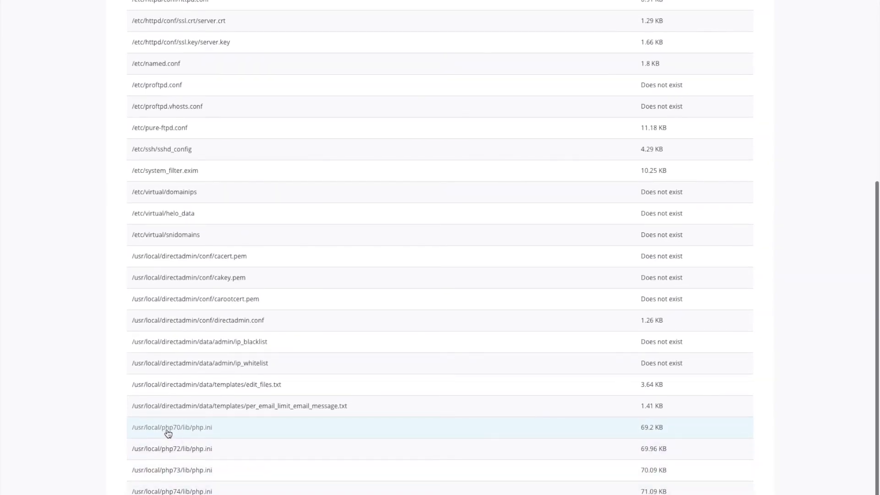
Step: Open /usr/local/php70/lib/php.ini and bring its resource limits section into view
left_click(223, 417)
scroll(260, 398, "down", 4)
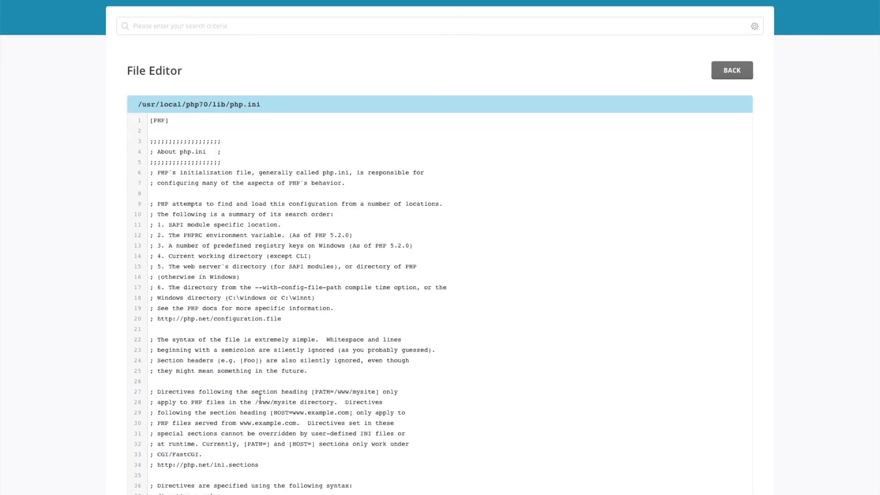
scroll(259, 397, "down", 5)
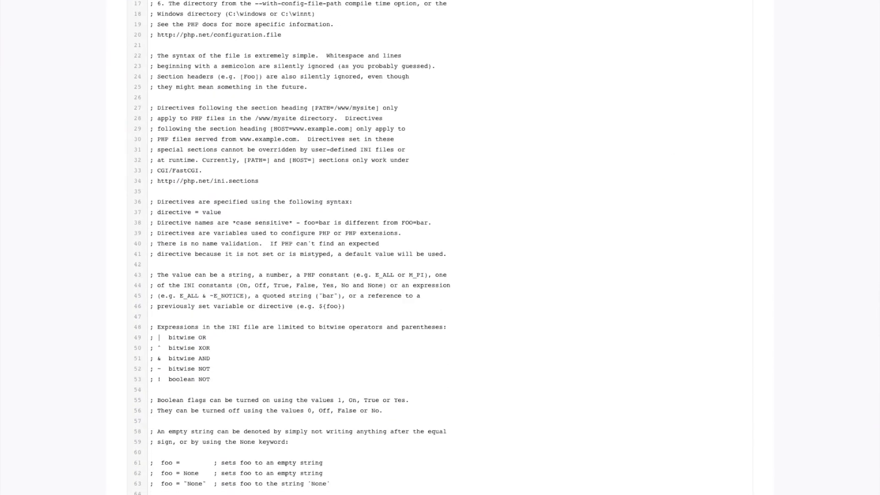
scroll(861, 69, "down", 20)
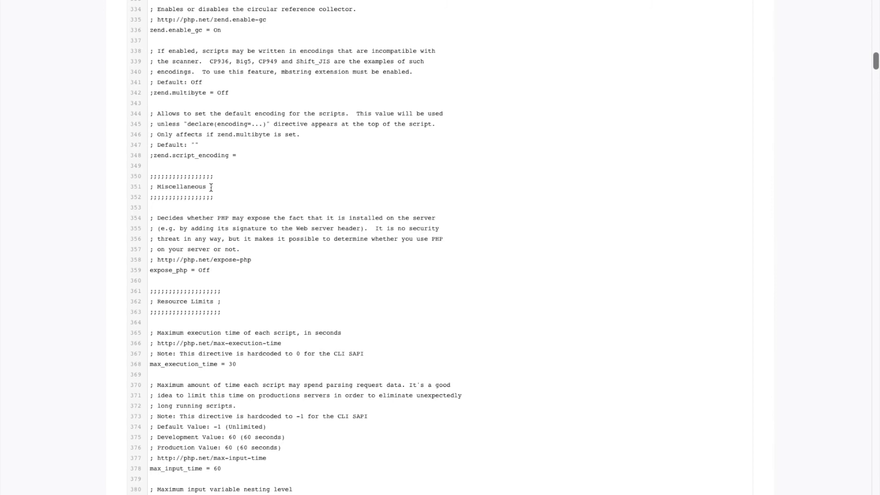
scroll(220, 198, "down", 3)
Step: Change max_execution_time to 180
left_click(228, 368)
left_click(239, 261)
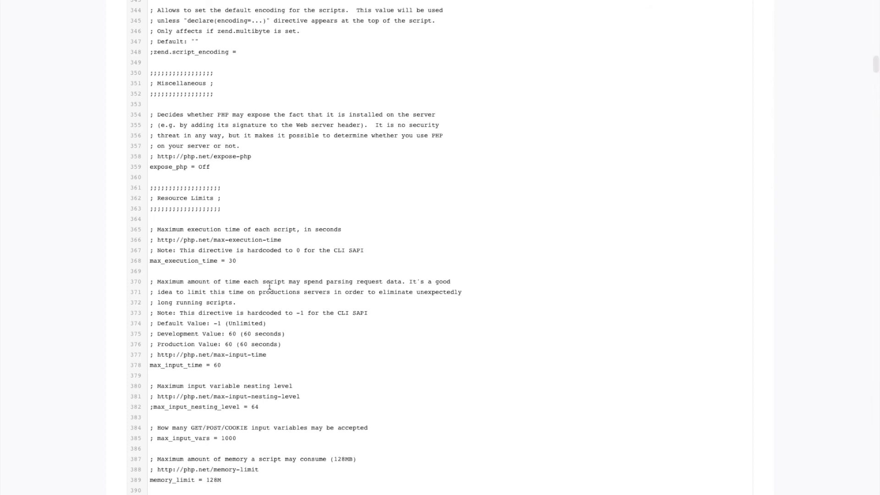
key("BackSpace")
type("1")
scroll(316, 384, "down", 4)
type("8")
scroll(246, 367, "down", 3)
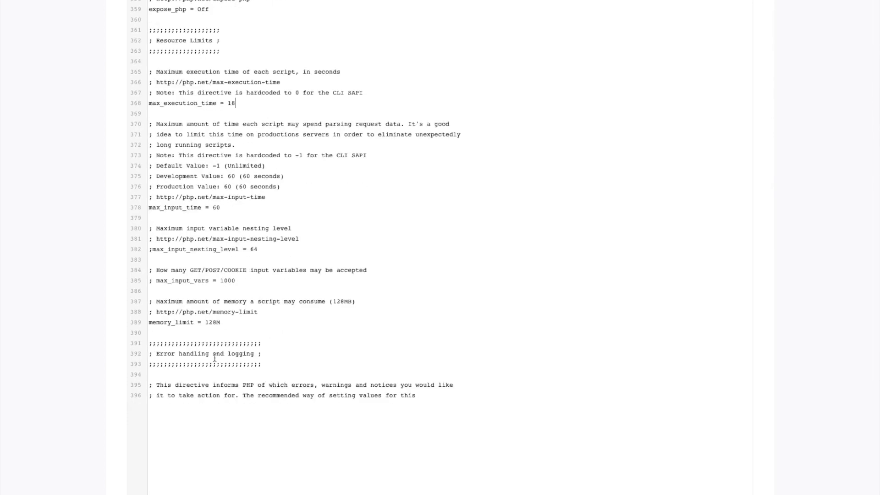
scroll(213, 356, "up", 5)
scroll(214, 356, "right", 1)
type("0")
Step: Raise memory_limit from 128M to 256M and save the php.ini file
key("Down")
key("Down")
key("Down")
key("Down")
key("Down")
key("Down")
key("Down")
key("Down")
key("Down")
key("Down")
key("Down")
key("Down")
key("Down")
key("Down")
key("Down")
key("Down")
key("Down")
key("Down")
key("Down")
key("Down")
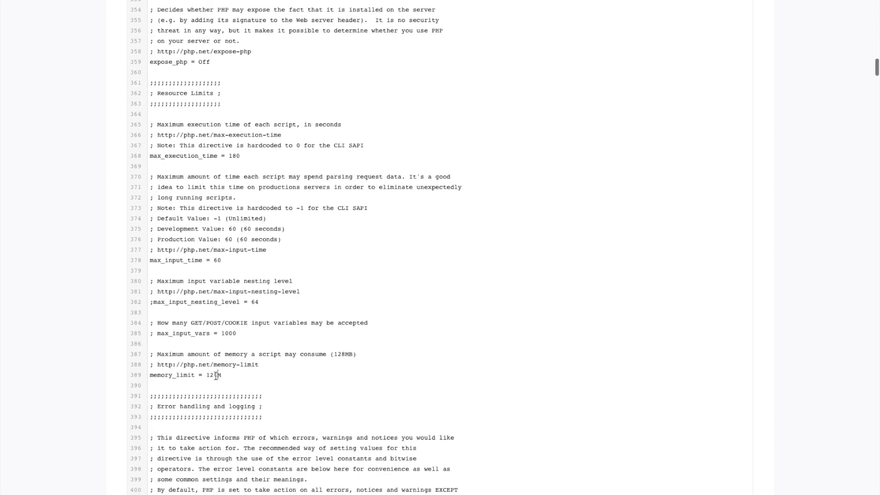
key("BackSpace")
key("BackSpace")
key("BackSpace")
type("2")
type("56")
scroll(779, 268, "down", 5)
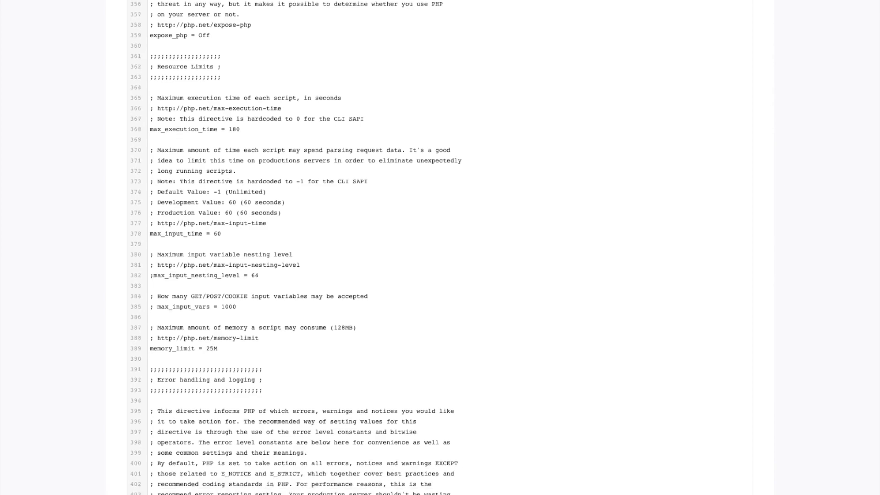
scroll(833, 225, "down", 6)
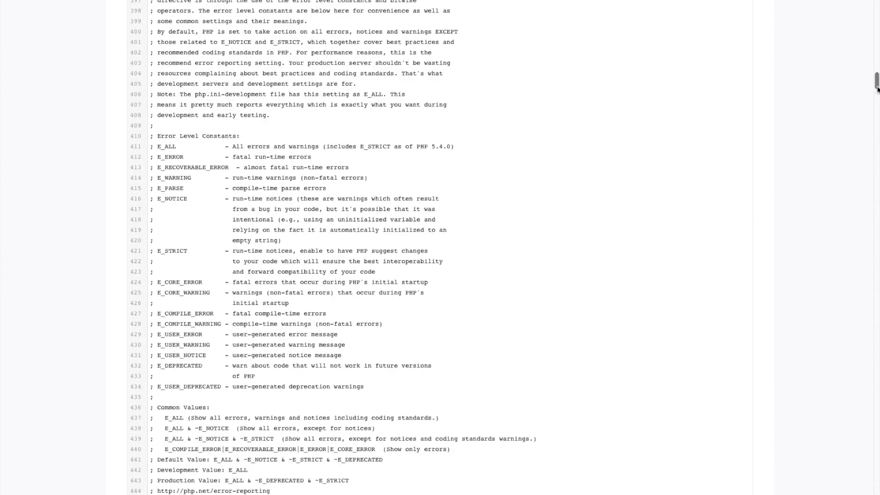
scroll(872, 107, "down", 4)
scroll(872, 107, "down", 20)
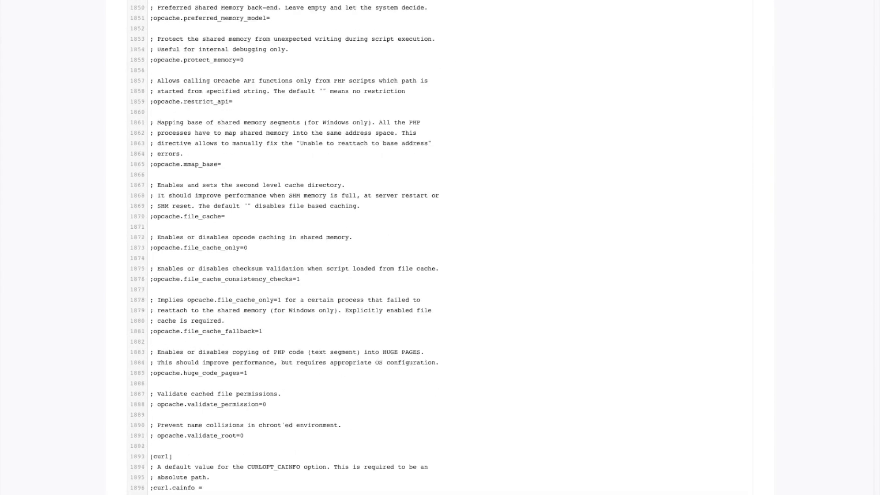
scroll(440, 247, "down", 4)
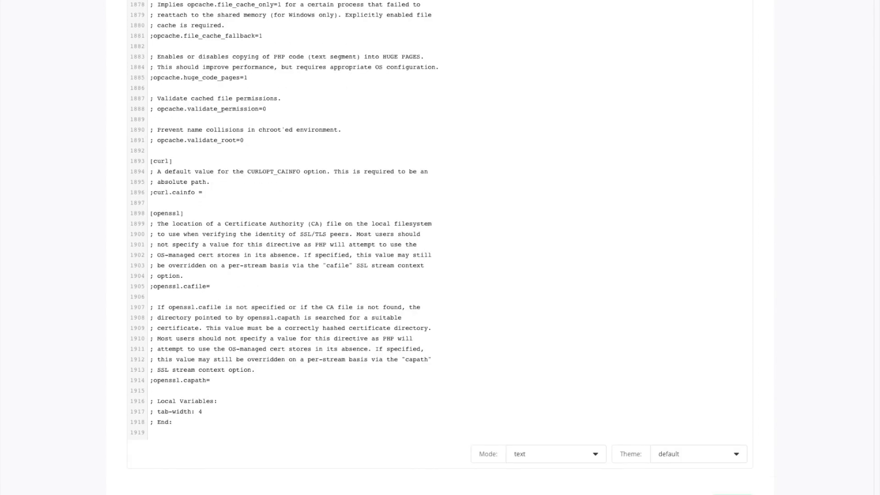
left_click(732, 493)
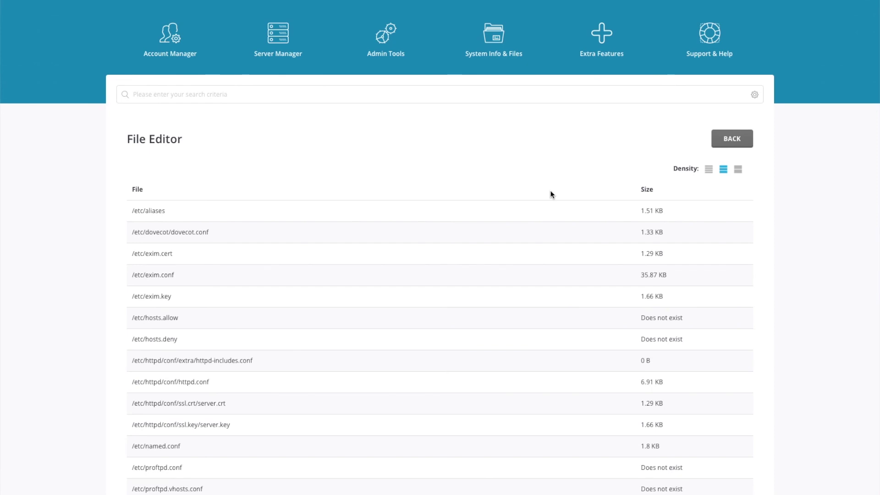
left_click(604, 40)
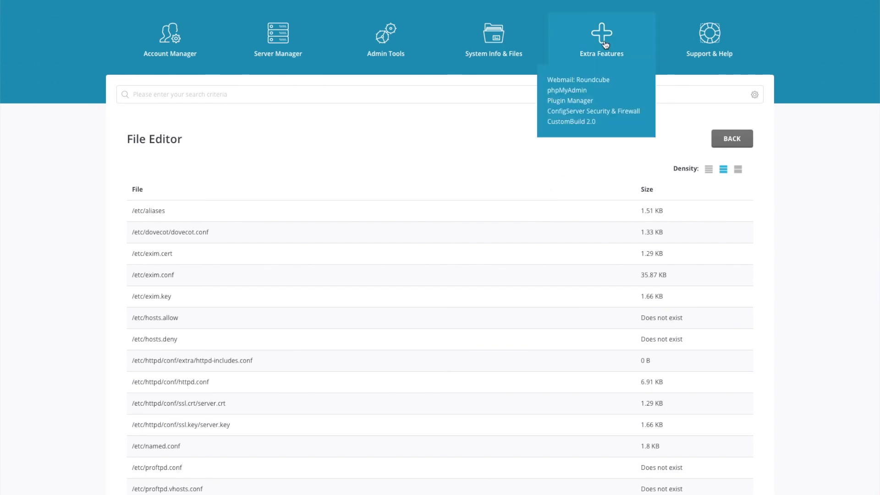
Step: Open ConfigServer Security & Firewall (csf v14.08) and look through its sections, confirming it is running
left_click(588, 113)
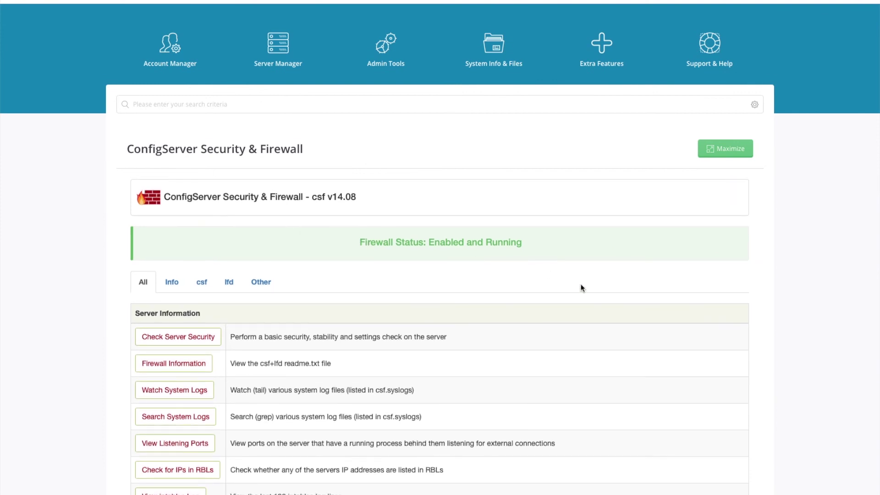
scroll(579, 287, "down", 8)
scroll(579, 287, "down", 5)
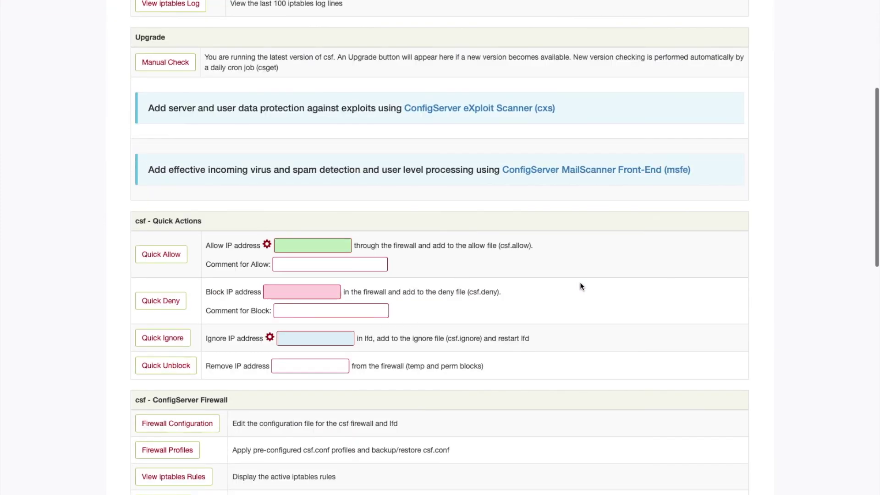
scroll(440, 275, "down", 2)
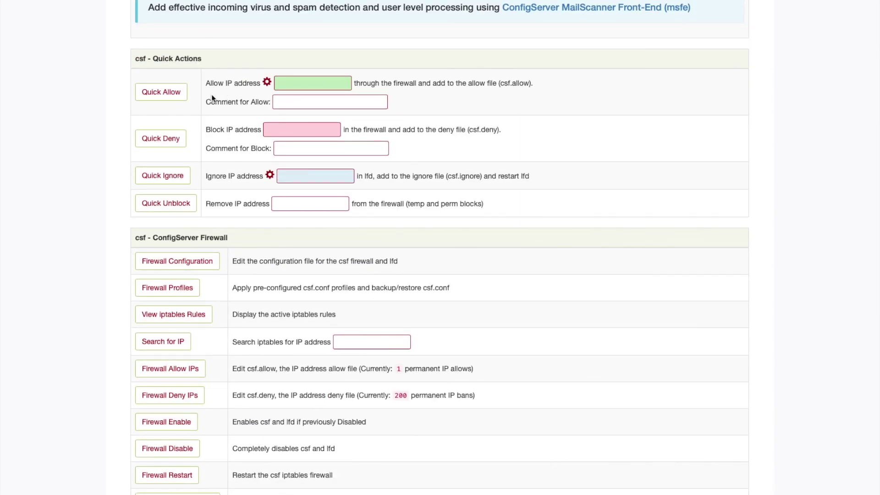
left_click(293, 86)
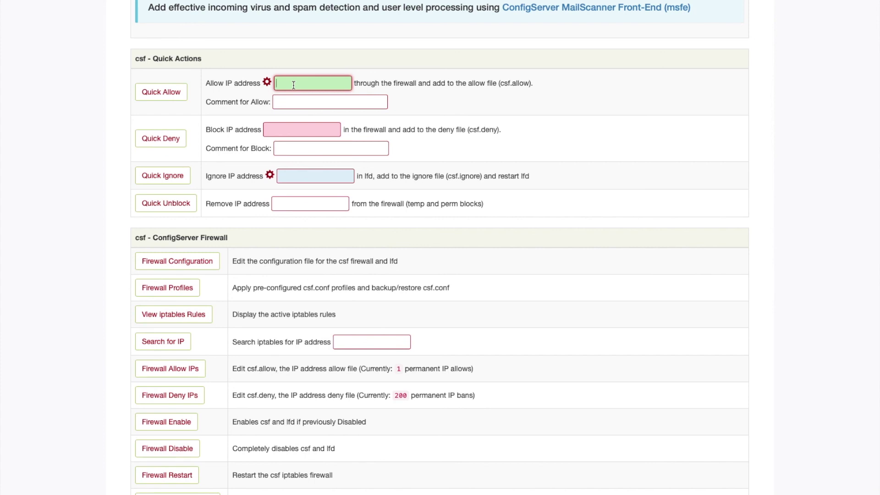
scroll(504, 328, "down", 3)
scroll(506, 327, "down", 8)
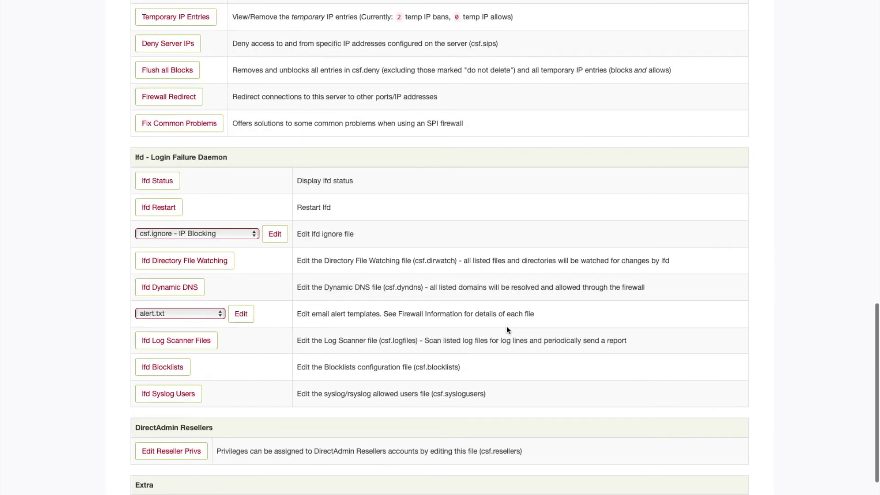
scroll(506, 326, "up", 10)
scroll(507, 326, "up", 14)
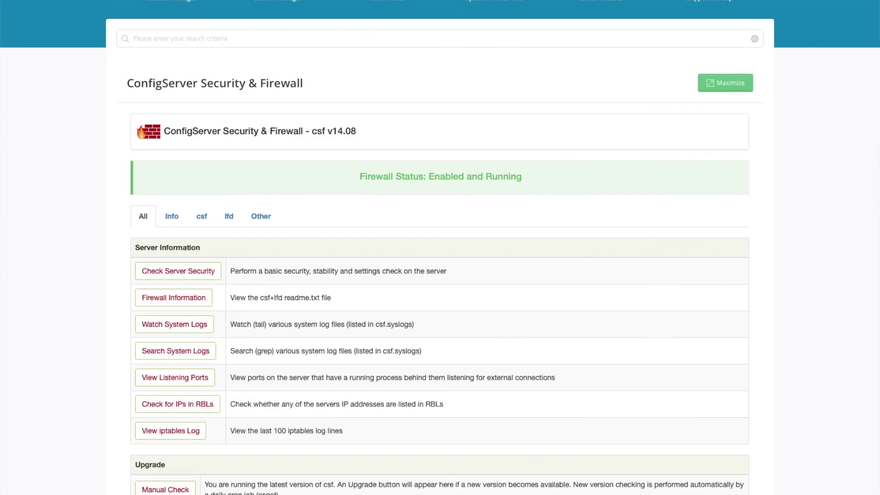
scroll(507, 326, "up", 2)
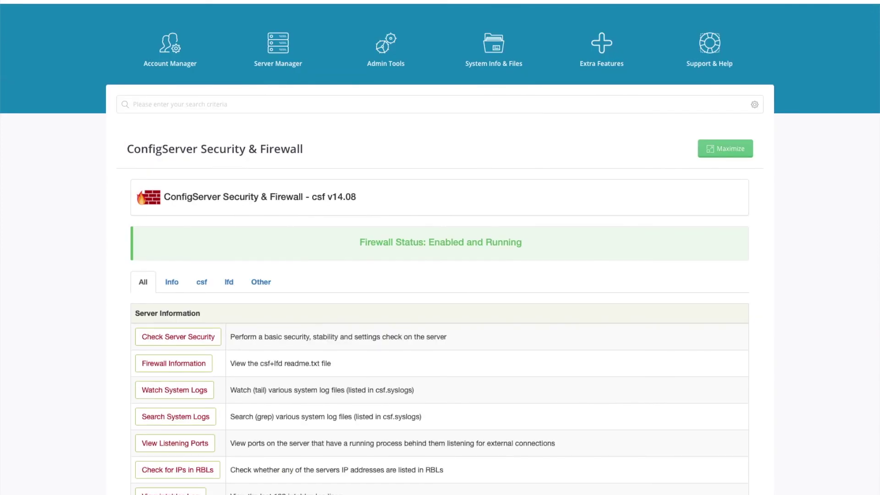